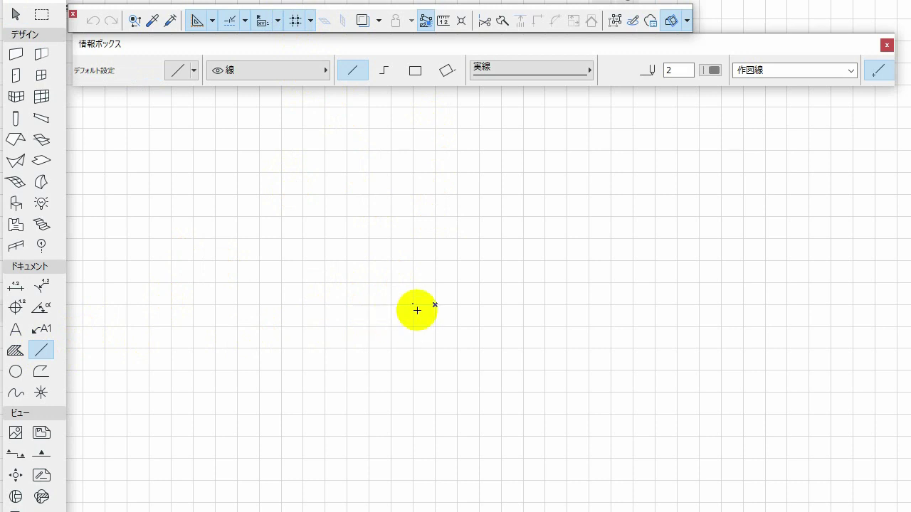
Draw a vertical line 6000 mm long upward from the origin
left_click(434, 305)
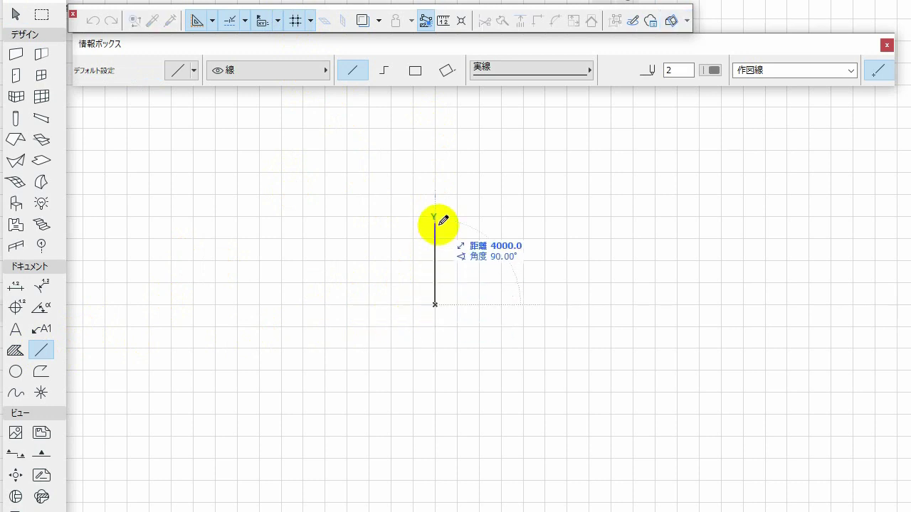
type("60")
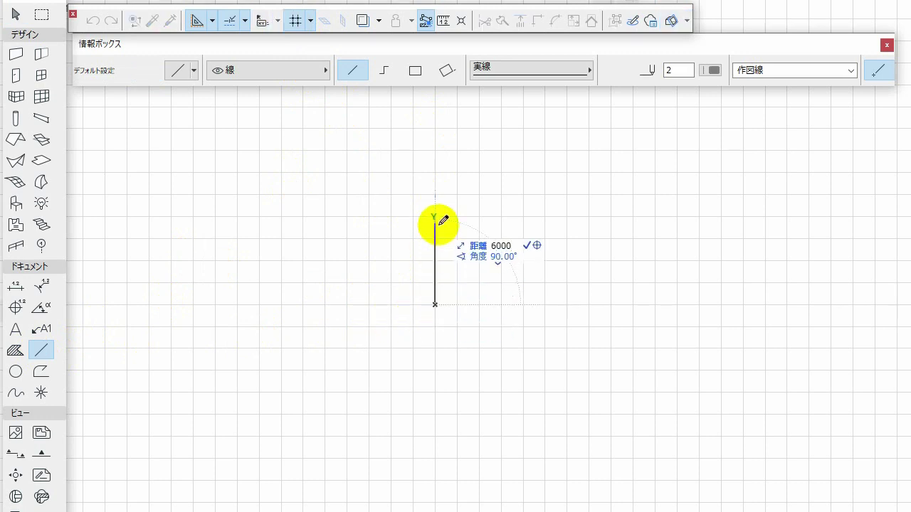
type("00")
key("Return")
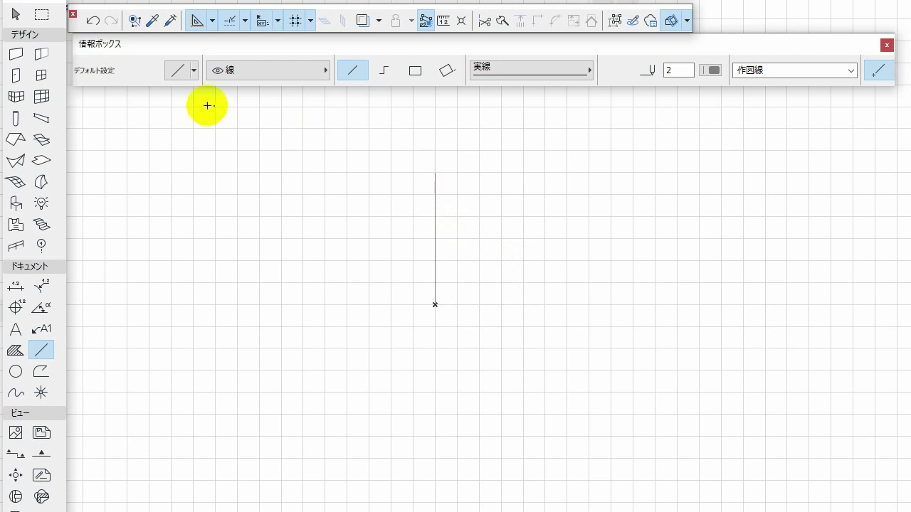
Rotate the vertical line 60° about its upper endpoint, swinging its lower end to the right
left_click(15, 15)
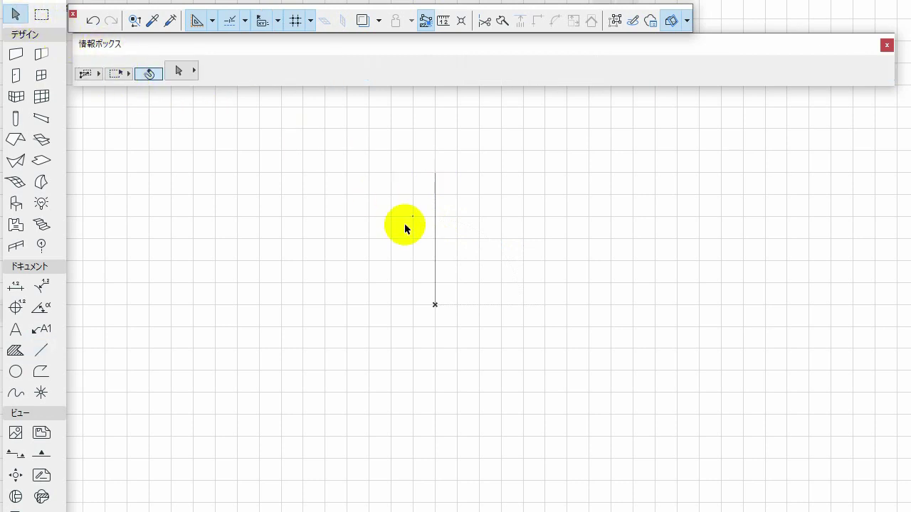
left_click(435, 237)
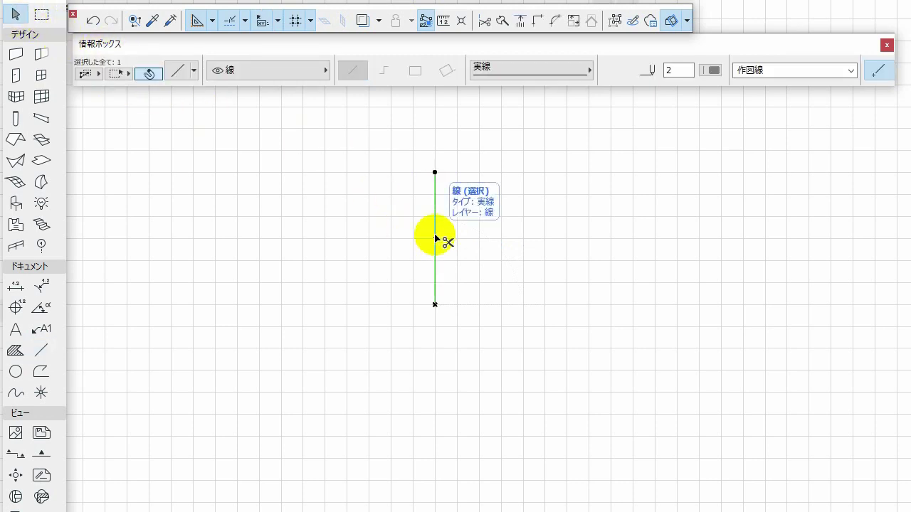
left_click_drag(436, 238, 436, 182)
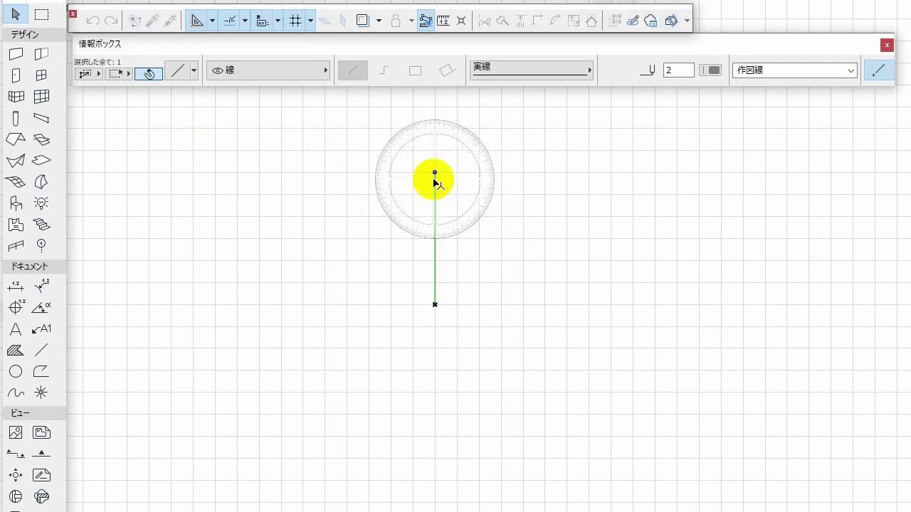
left_click(435, 173)
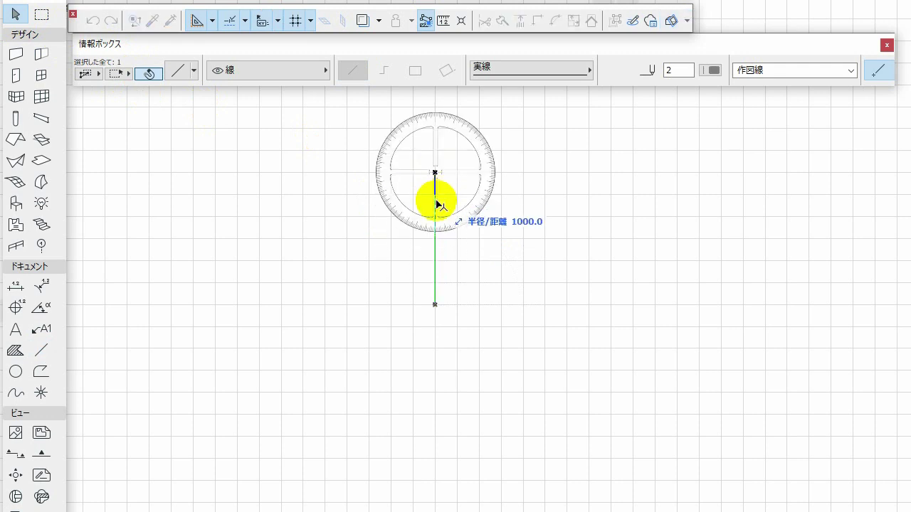
left_click(436, 204)
type("60")
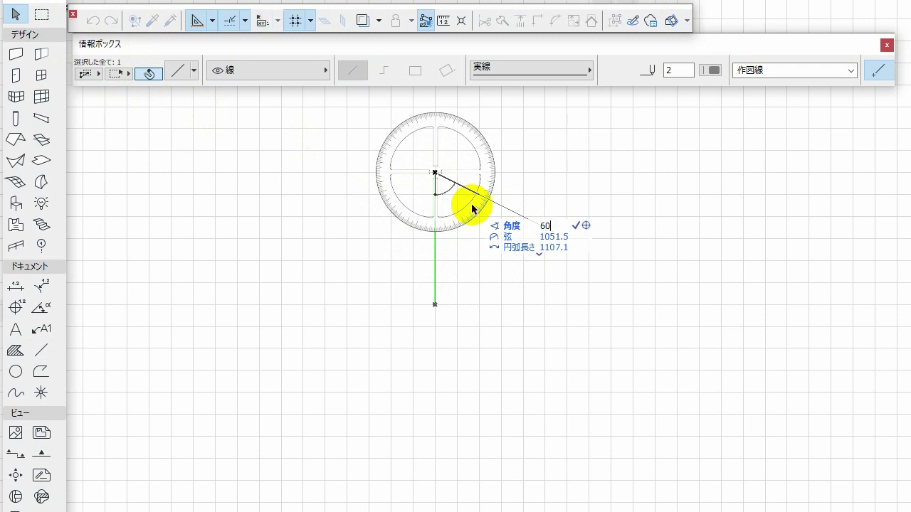
key("Return")
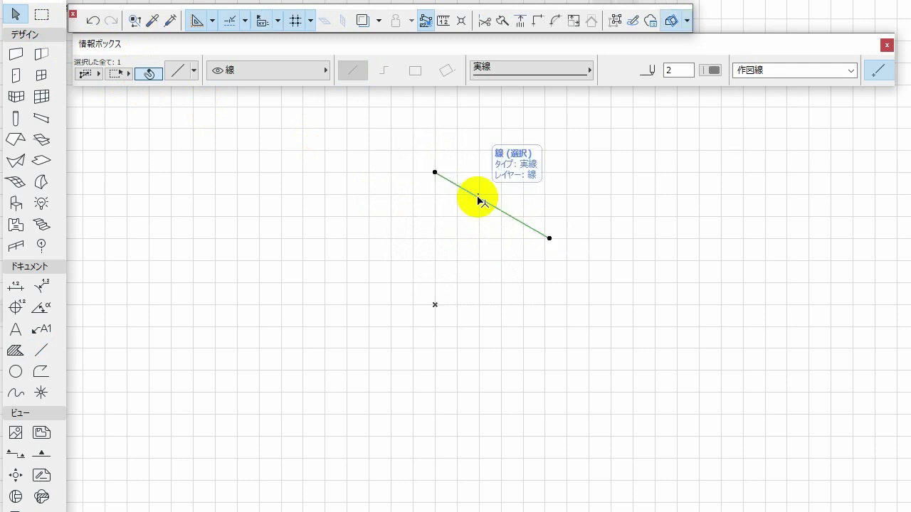
Set up a rotational multiply of the slanted line with Distribute -1, 5 copies, and copies rotated along the path
key("ctrl+u")
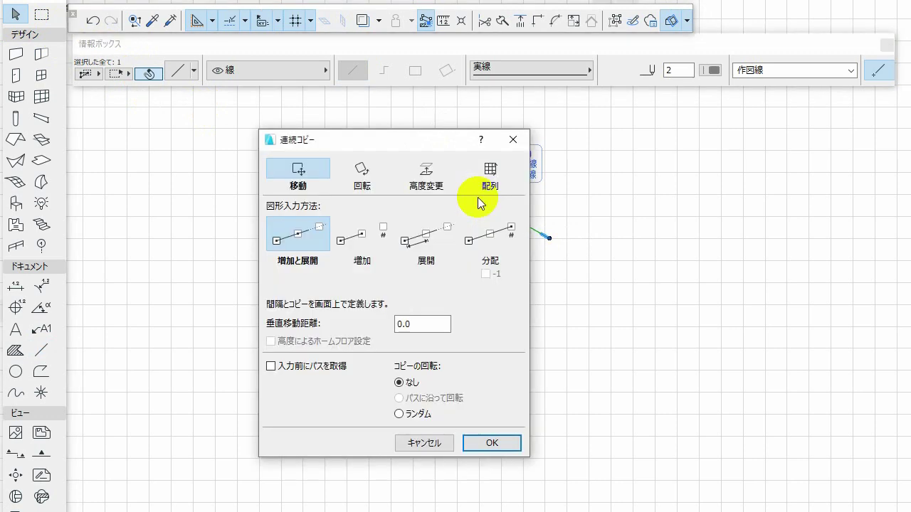
left_click(363, 178)
left_click(500, 248)
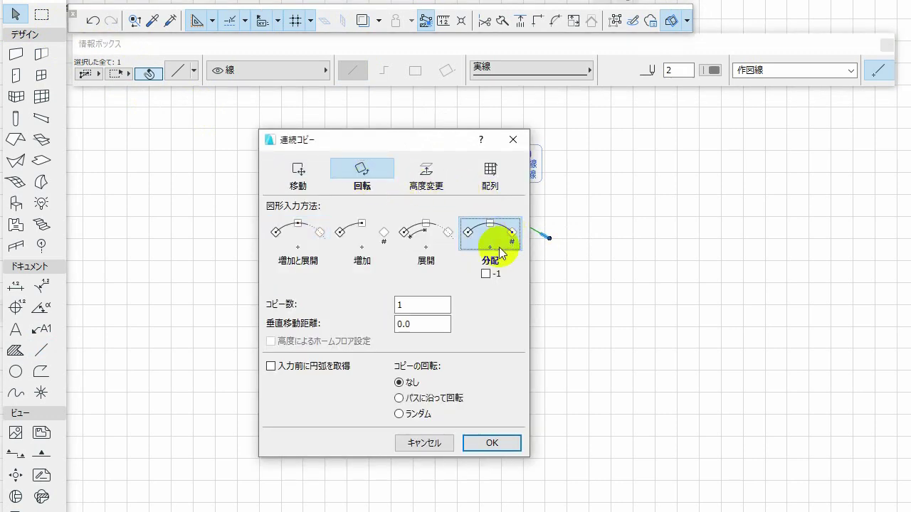
left_click(485, 273)
double_click(410, 305)
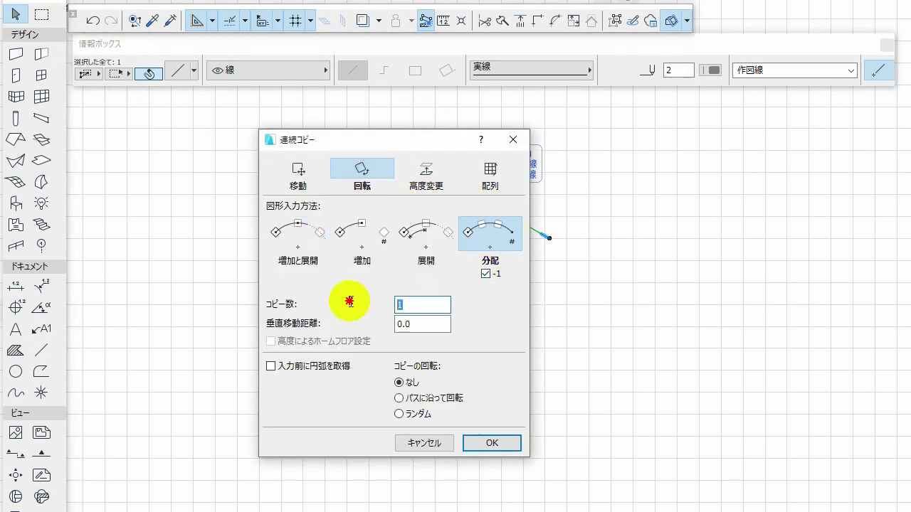
type("5")
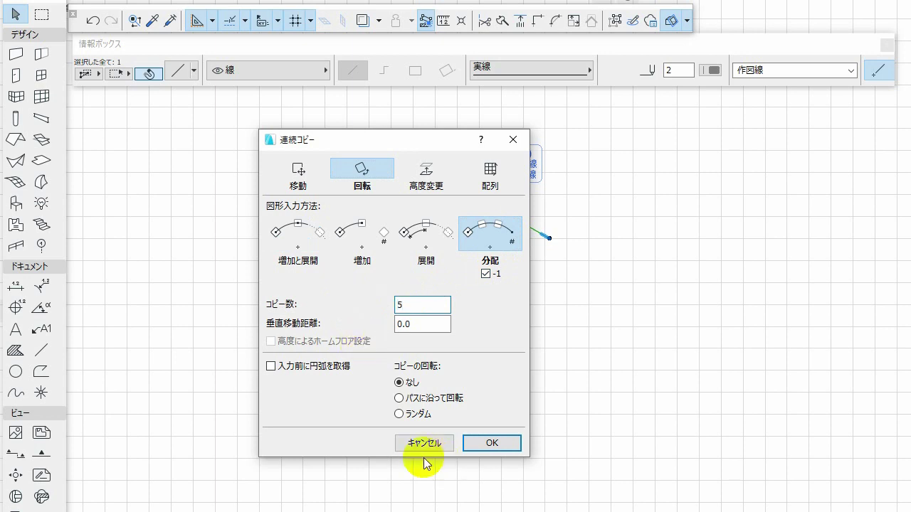
left_click(439, 400)
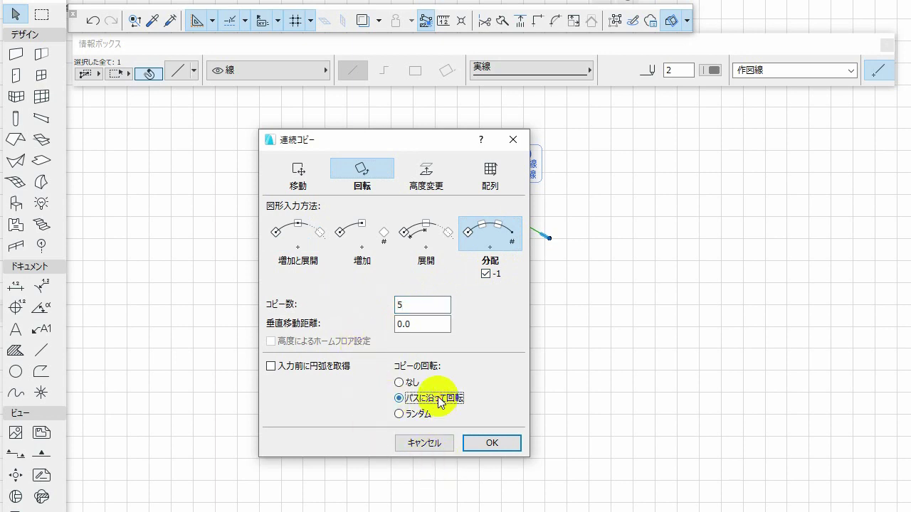
left_click(488, 445)
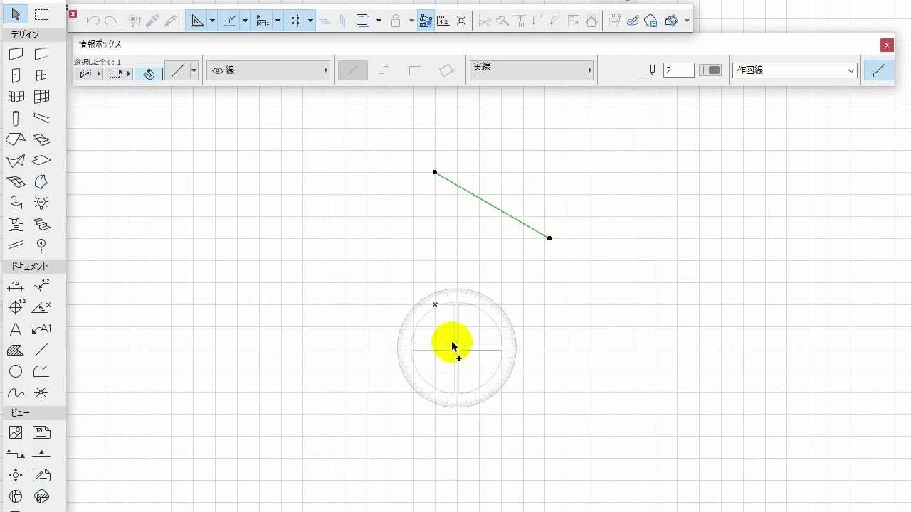
Distribute the line copies through a full circle around the origin to complete a hexagon, and clear the selection
left_click(435, 304)
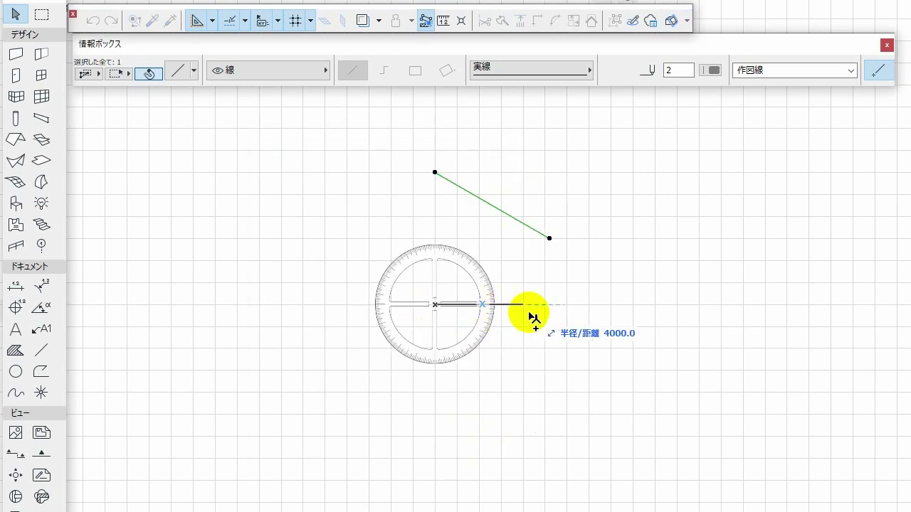
left_click(562, 316)
left_click(586, 314)
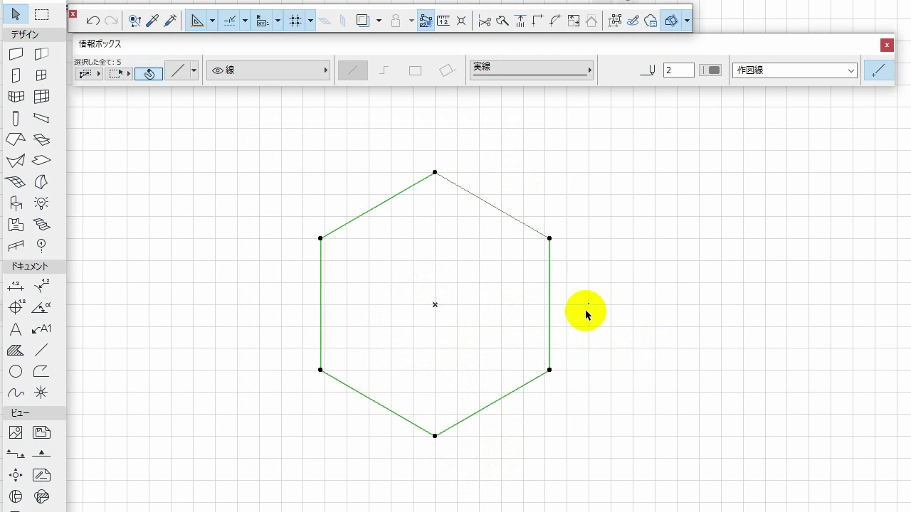
left_click(585, 314)
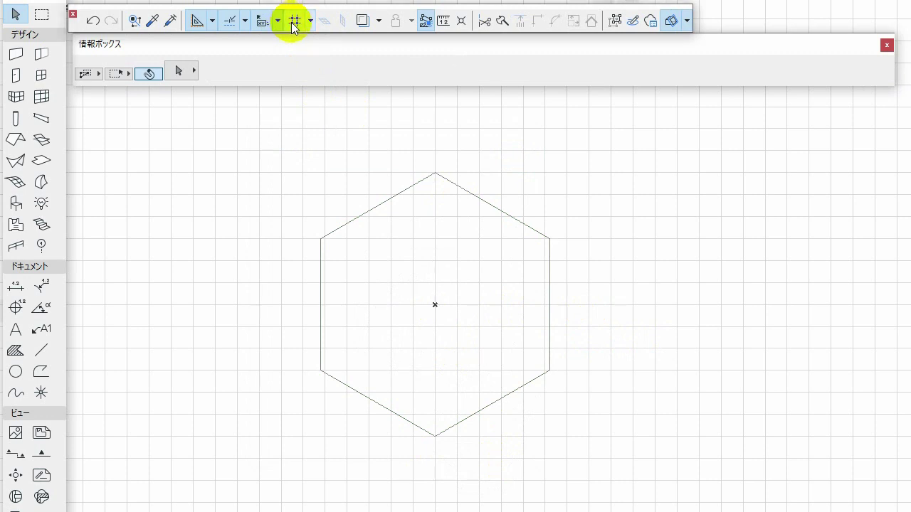
Rotate a copy of the hexagon's right vertical side 54° outward about its upper endpoint
left_click(549, 288)
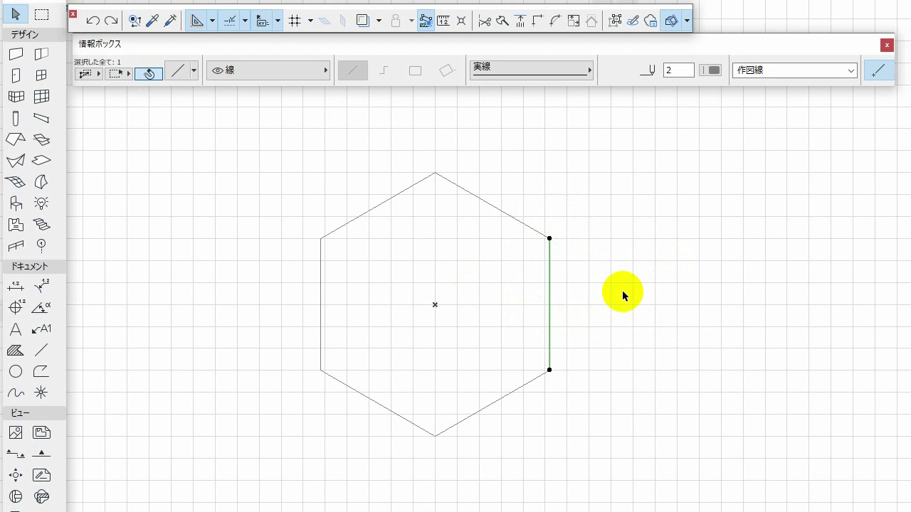
key("ctrl+d")
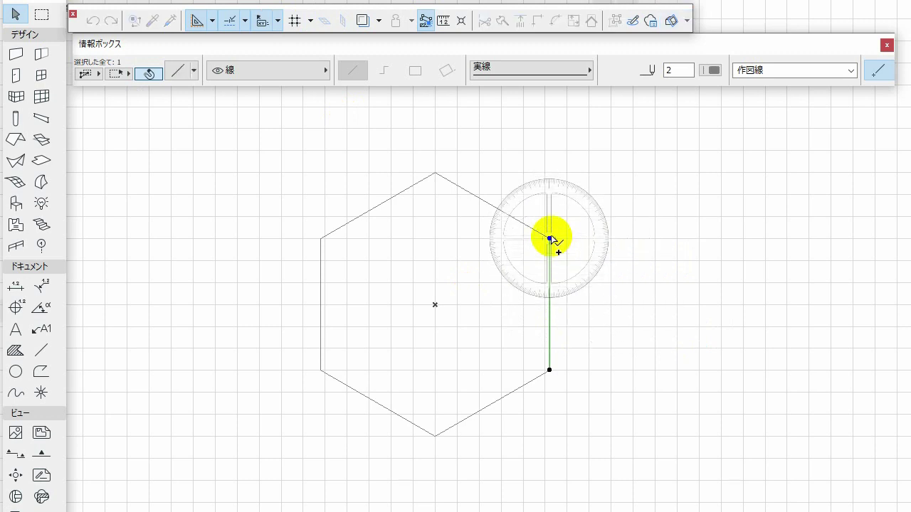
left_click(550, 238)
left_click(548, 305)
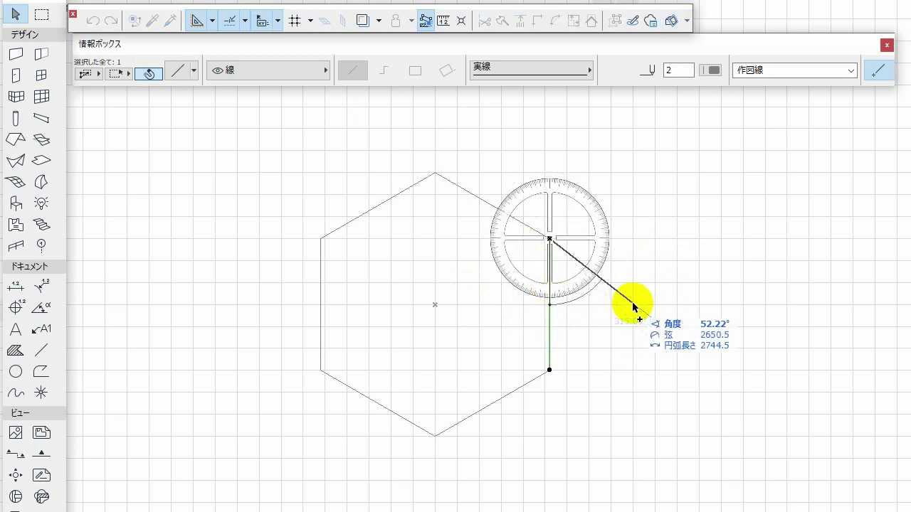
type("54")
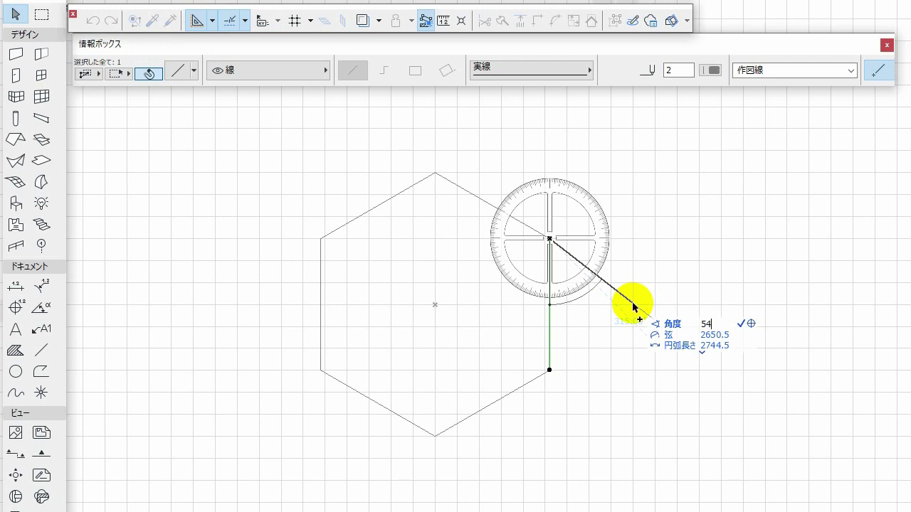
key("Return")
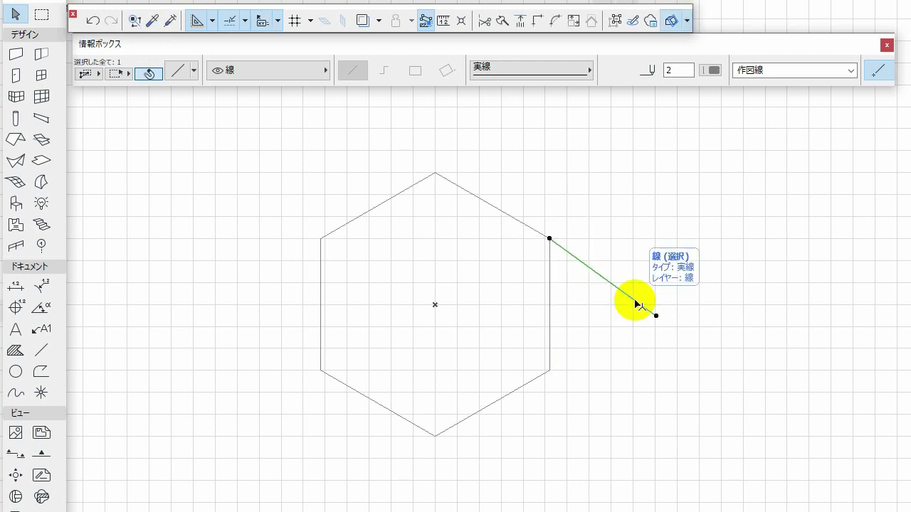
Mirror a copy of the 54° line across the horizontal axis through the origin, and clear the selection
left_click(639, 304)
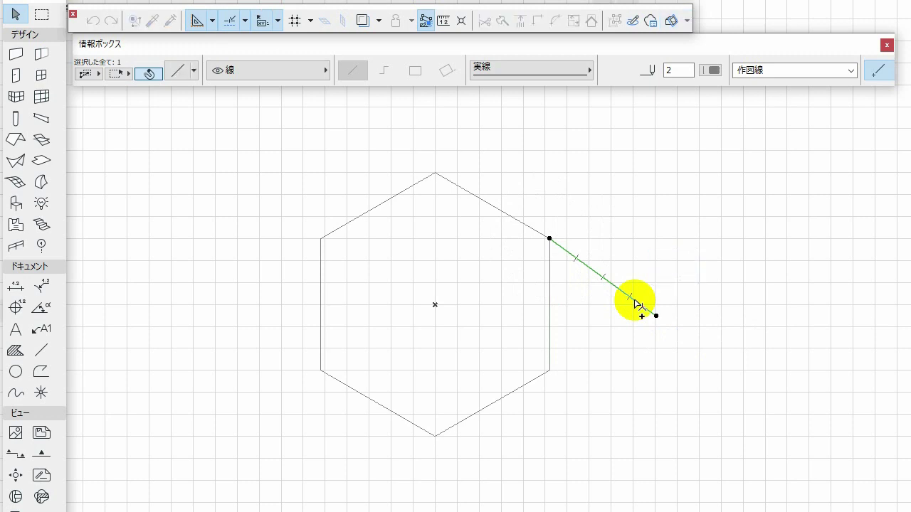
left_click(434, 305)
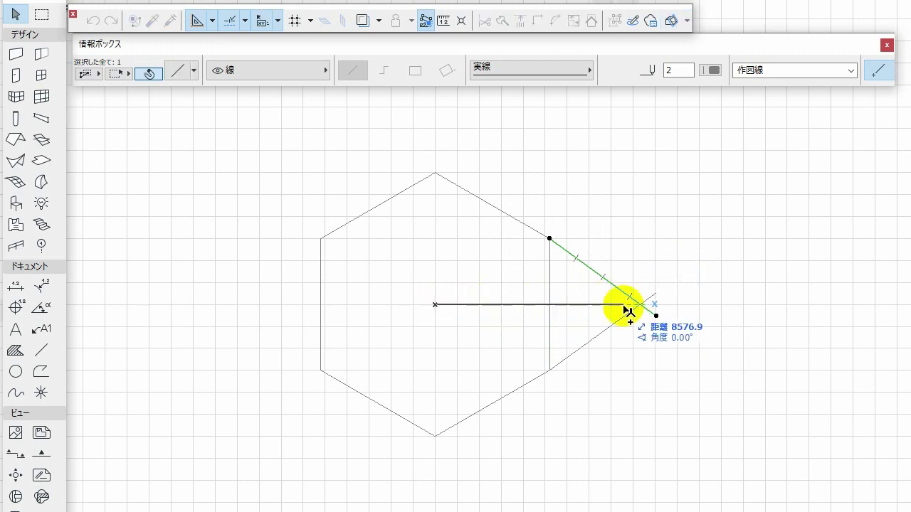
left_click(724, 305)
left_click(723, 391)
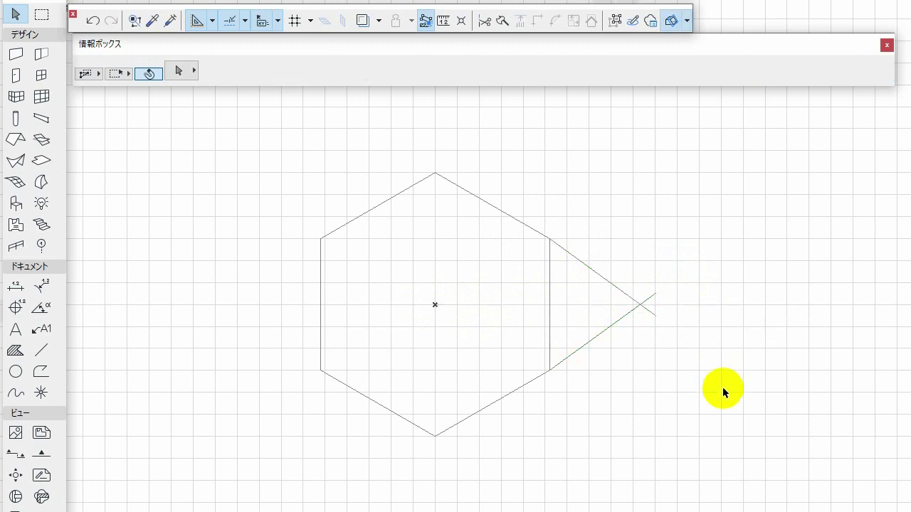
Multiply the hexagon's right side by rotation with 4 copies distributed full circle around the two construction lines' intersection, completing a pentagon
left_click(552, 326)
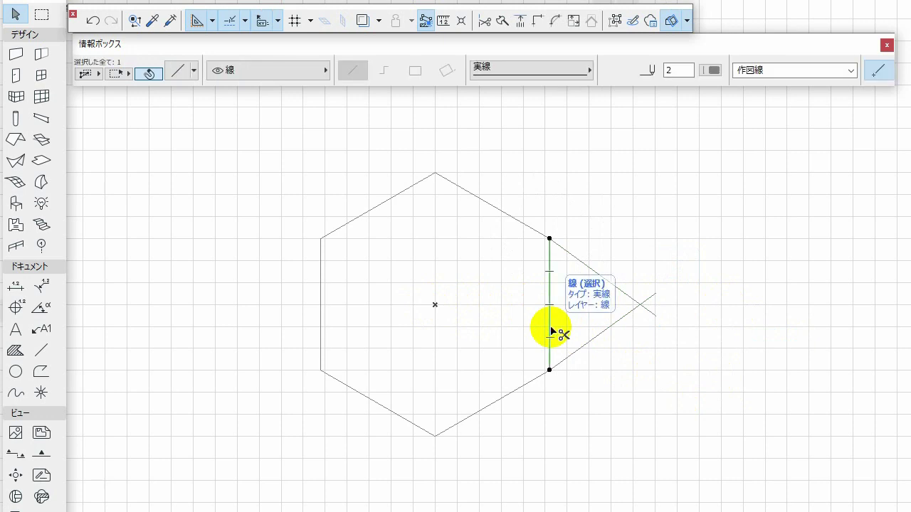
key("ctrl+u")
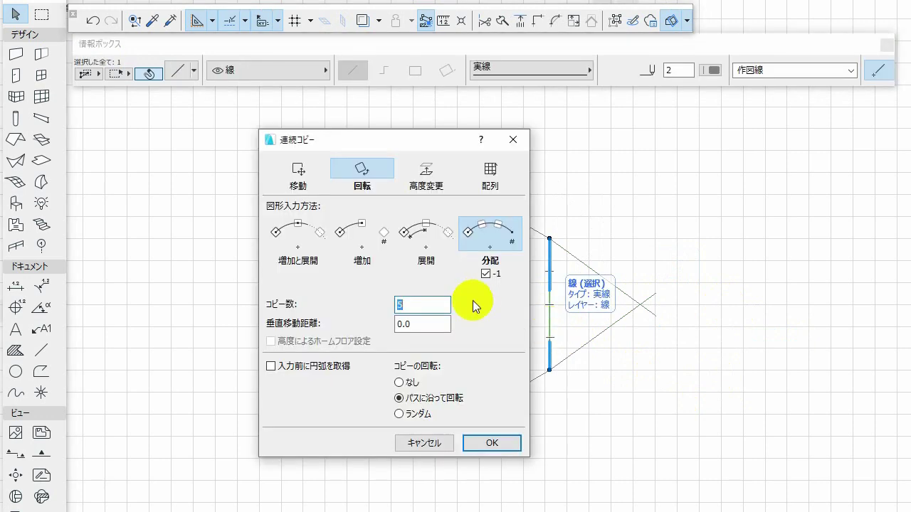
left_click(418, 301)
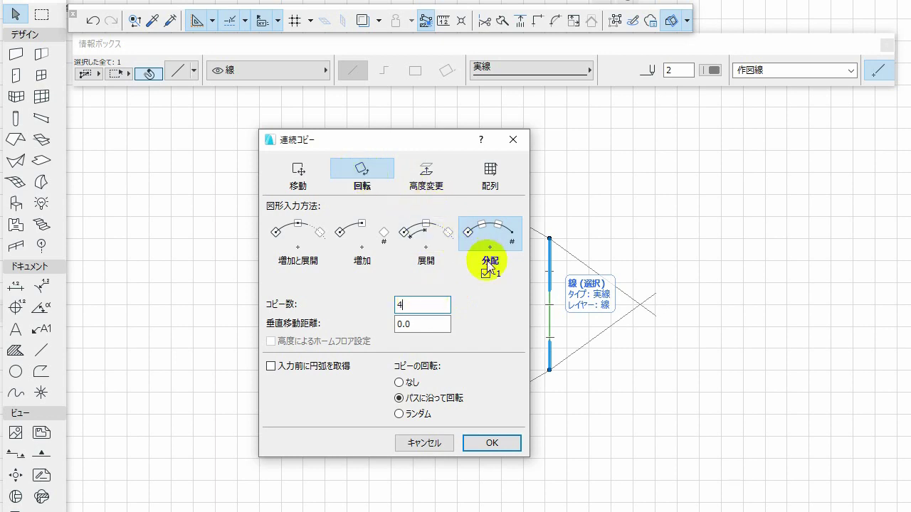
left_click(491, 442)
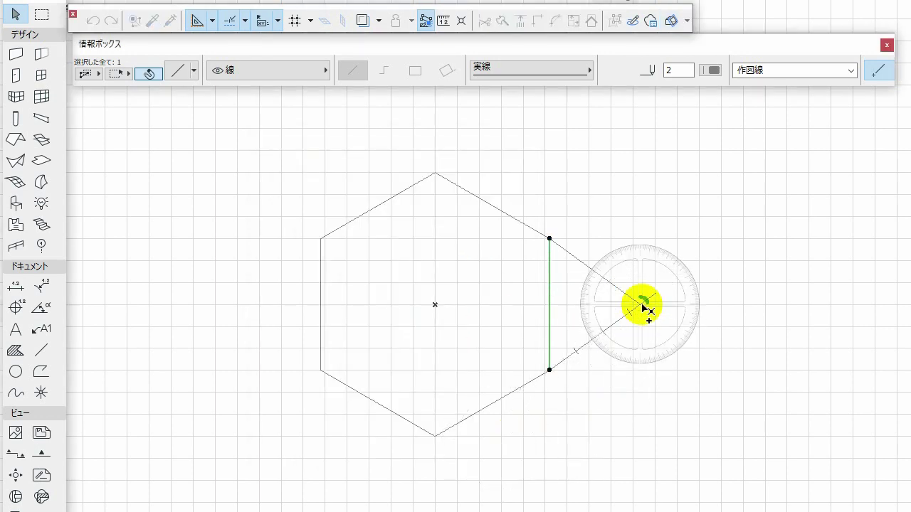
left_click(643, 305)
left_click(735, 304)
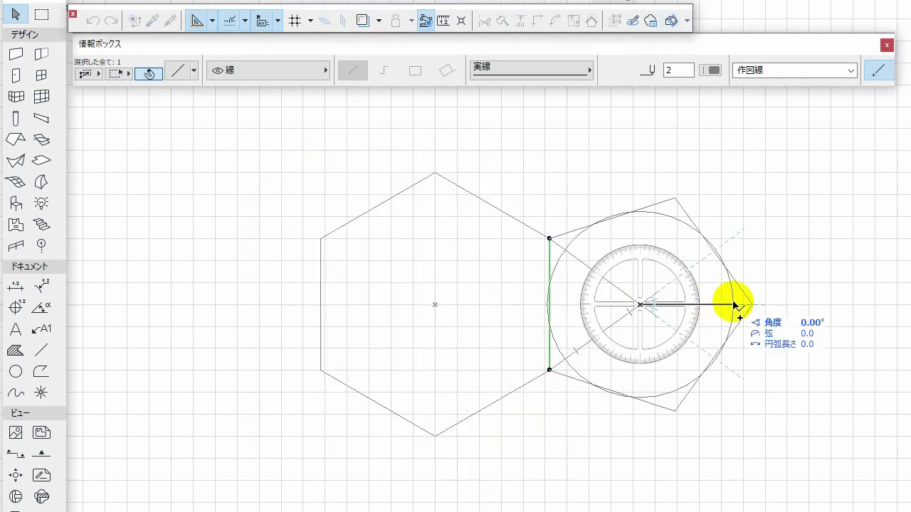
left_click(735, 304)
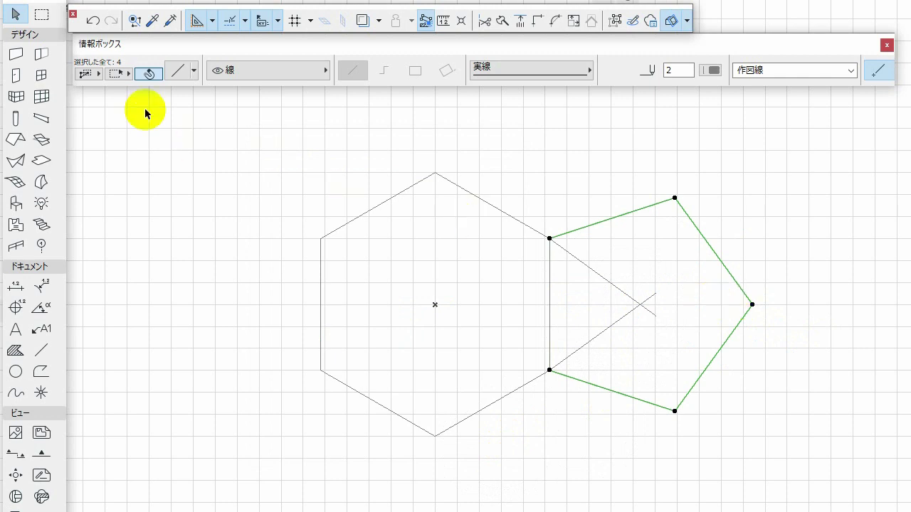
left_click(167, 223)
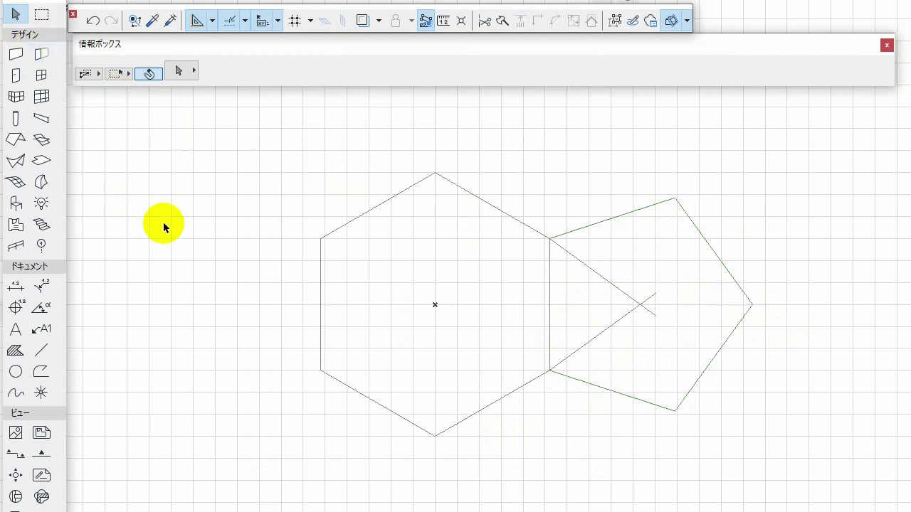
Place a hotspot at the hexagon's centre on the origin
left_click(41, 391)
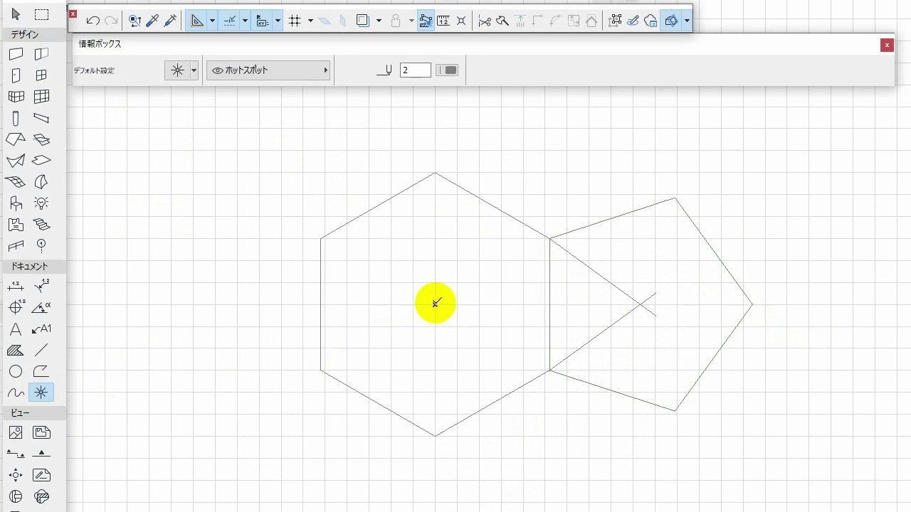
left_click(435, 303)
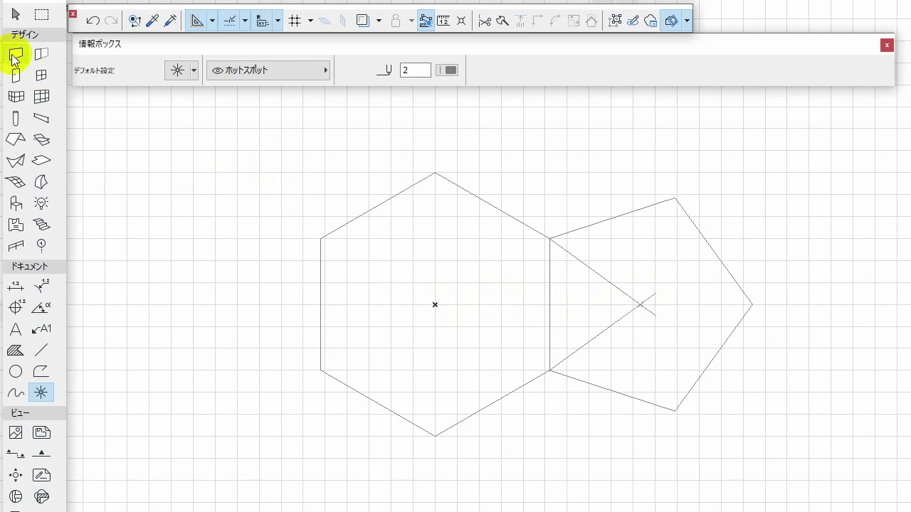
Delete the two crossing construction lines inside the pentagon
left_click(16, 16)
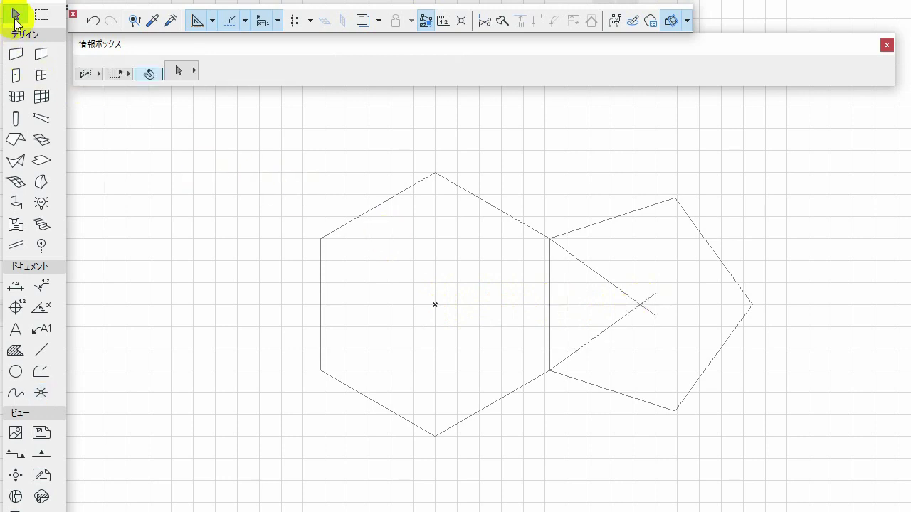
left_click(440, 328)
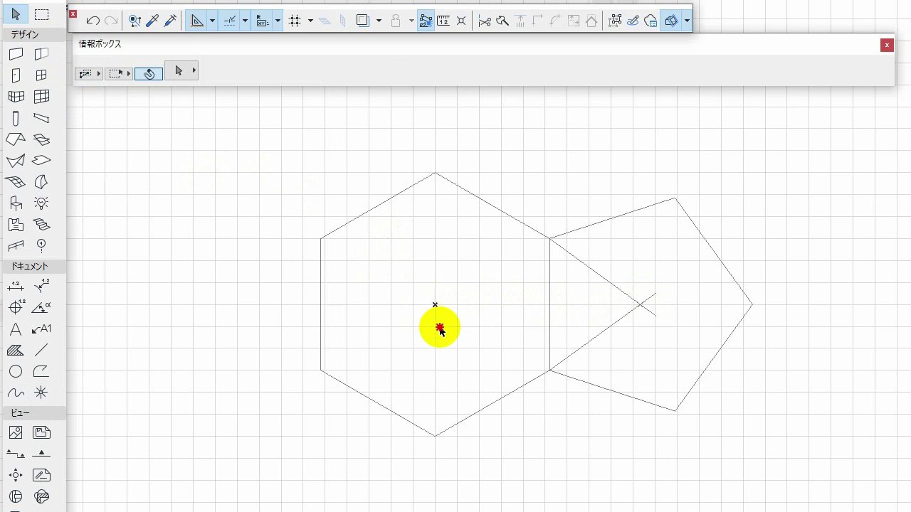
left_click(471, 355)
left_click(610, 325)
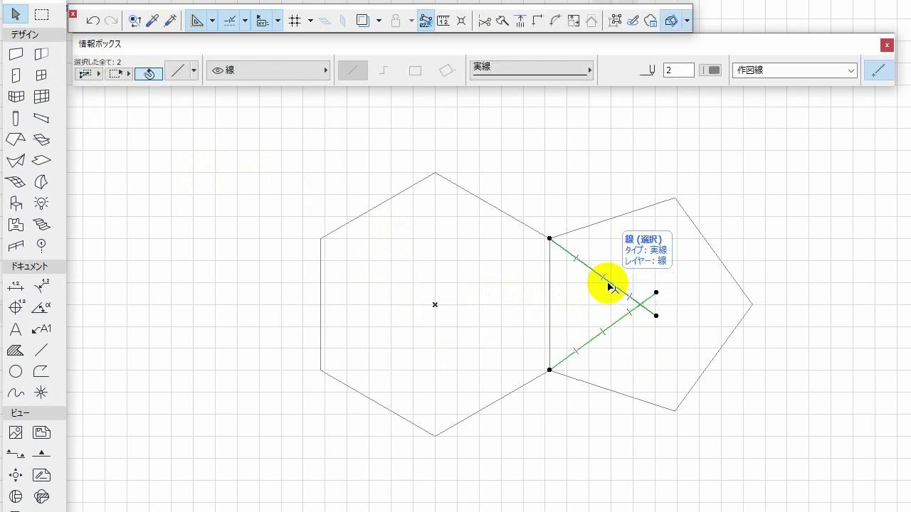
key("Delete")
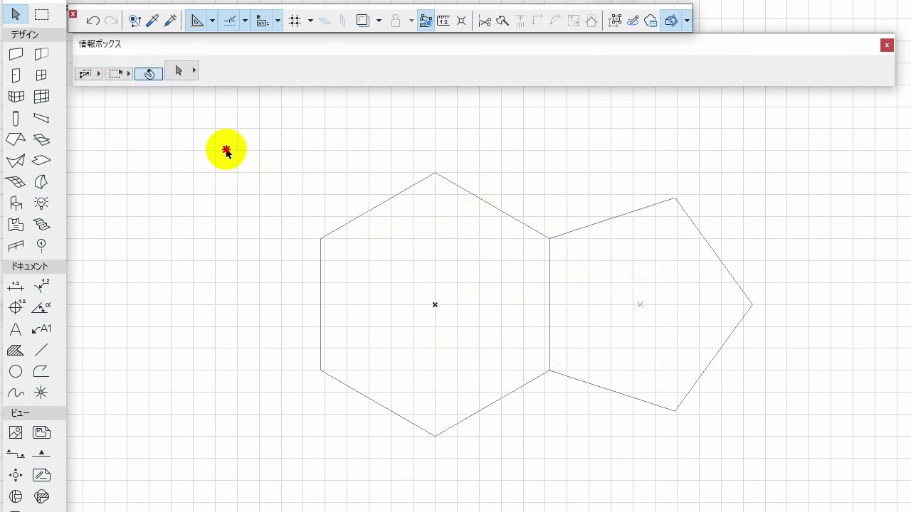
Move the hexagon, pentagon and hotspots together so the pentagon's centre lies on the origin, and clear the selection
left_click_drag(226, 151, 782, 468)
key("ctrl+d")
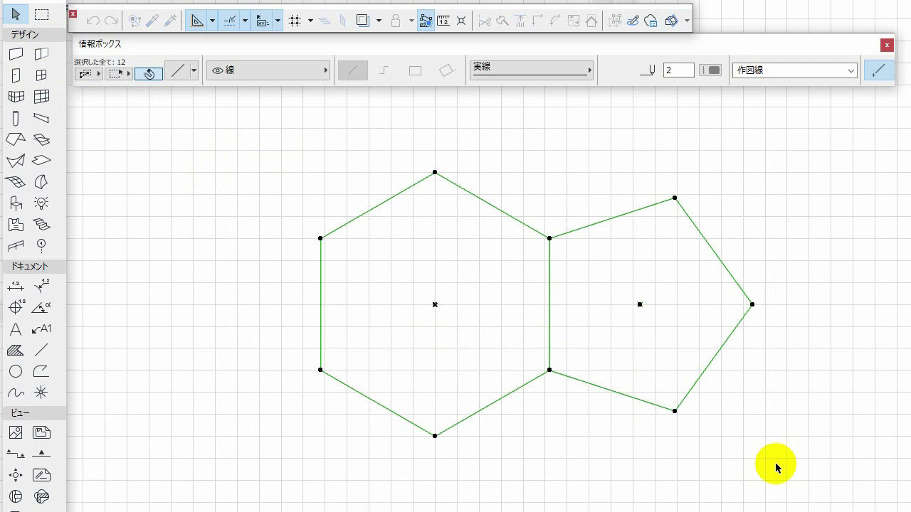
left_click(639, 305)
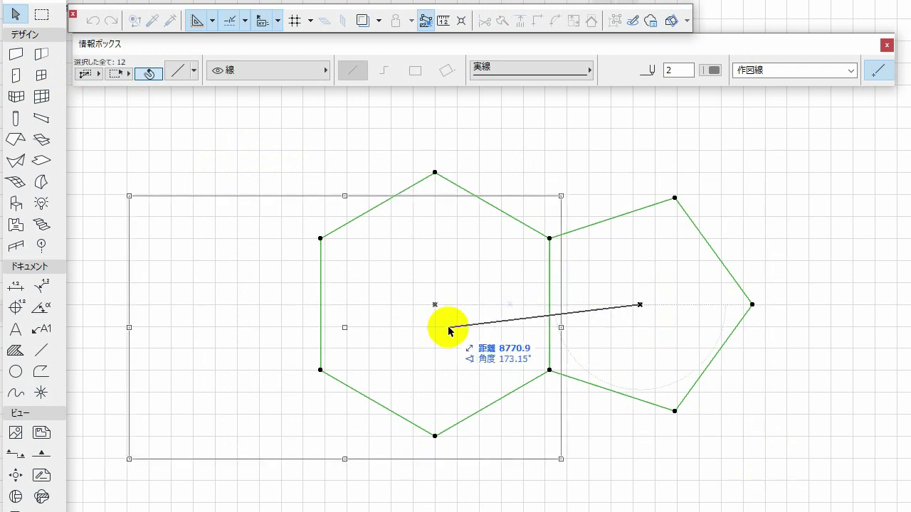
left_click(435, 305)
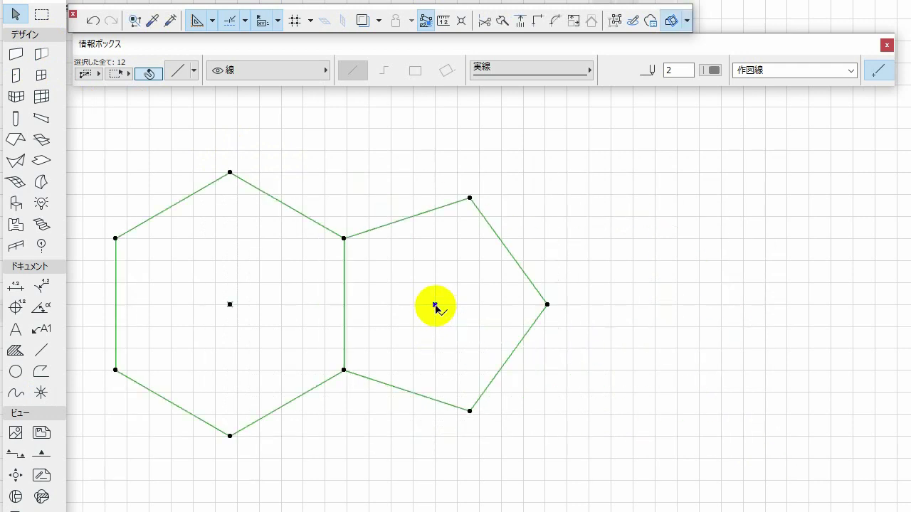
middle_click_drag(437, 305, 527, 291)
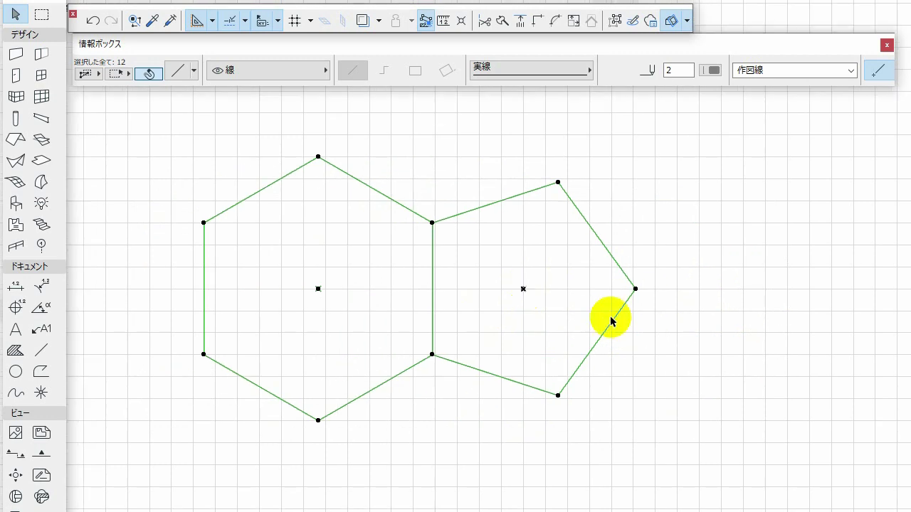
left_click(664, 328)
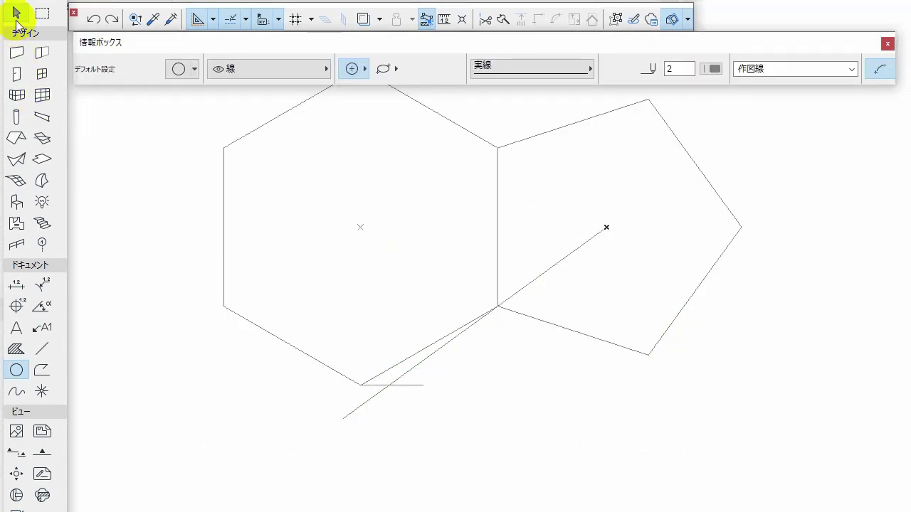
Rotate a copy of the long slanted construction line 90° about its intersection with the short horizontal line, and clear the selection
left_click(15, 14)
left_click(356, 414)
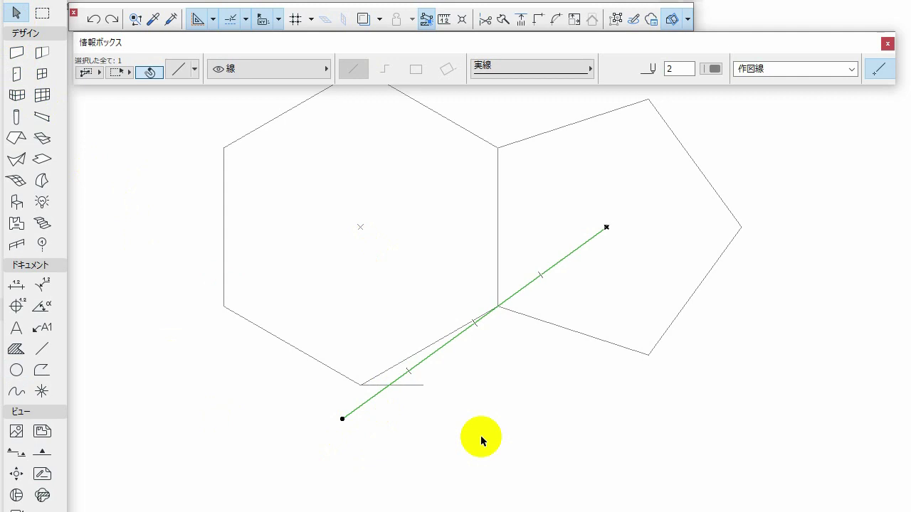
left_click_drag(481, 436, 390, 390)
left_click(390, 389)
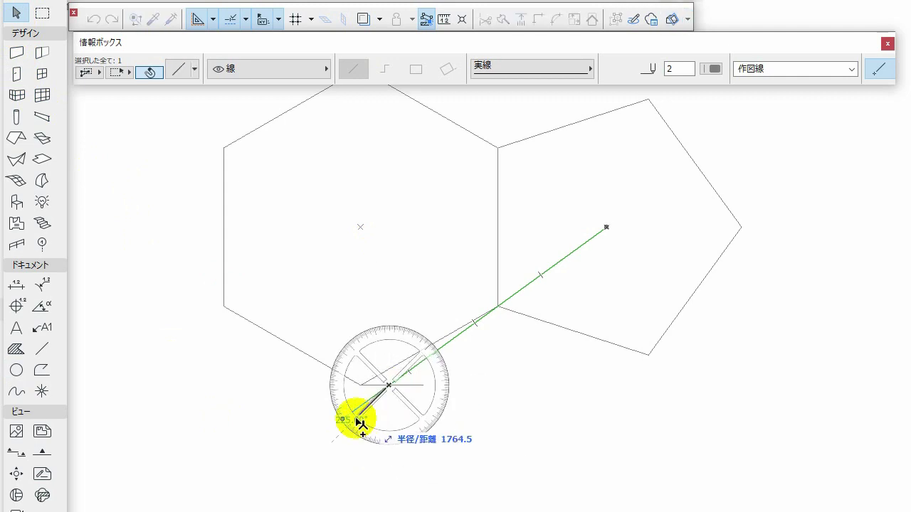
left_click(346, 417)
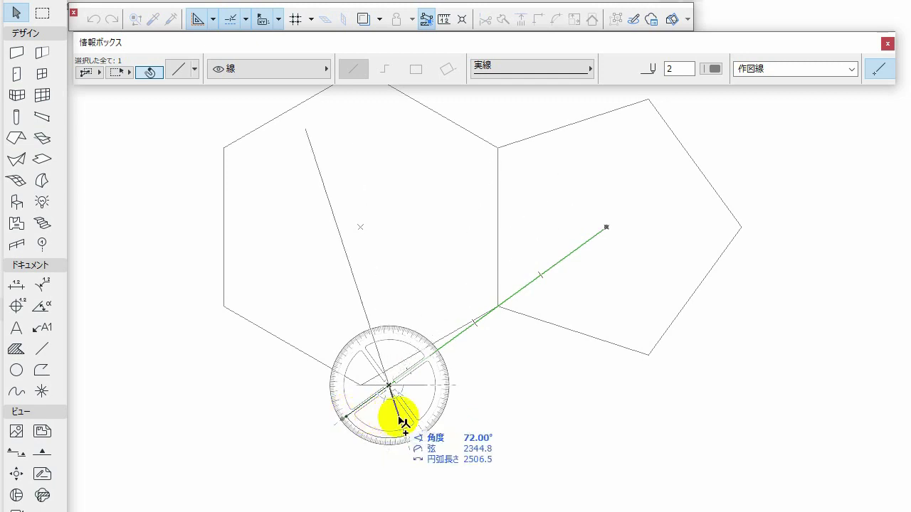
type("90")
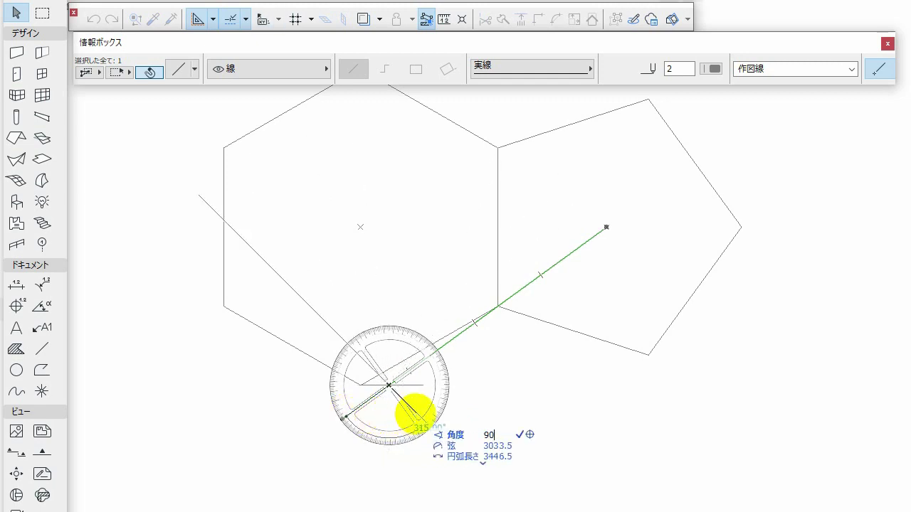
key("Return")
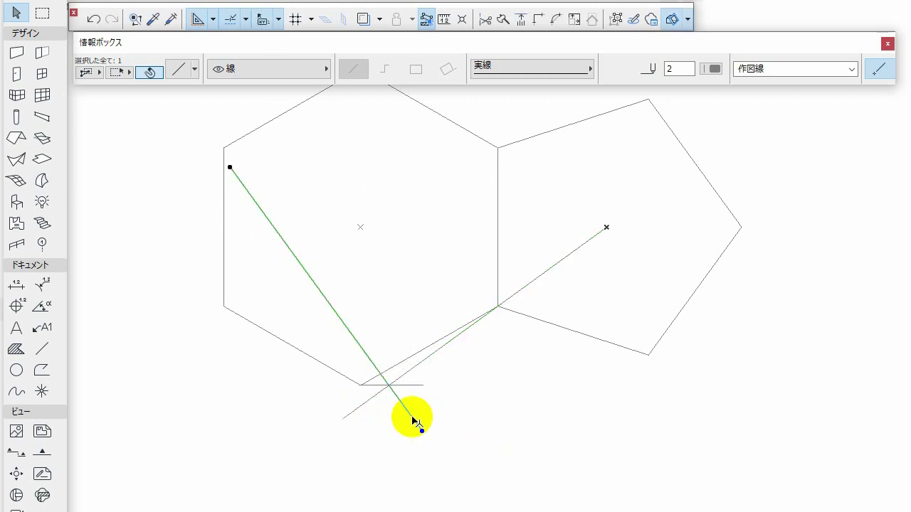
left_click(460, 424)
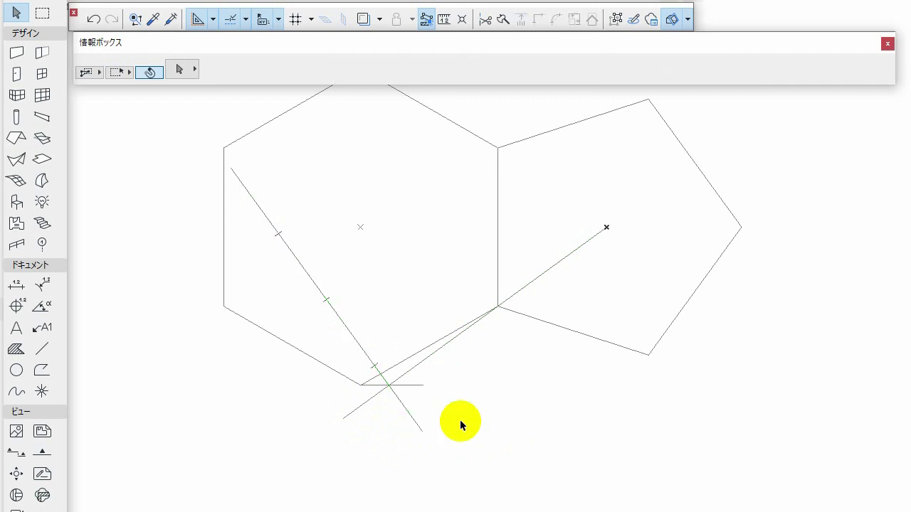
Draw an arc of radius 6000 centred on the polygons' lower shared vertex, crossing the perpendicular construction line
left_click(23, 371)
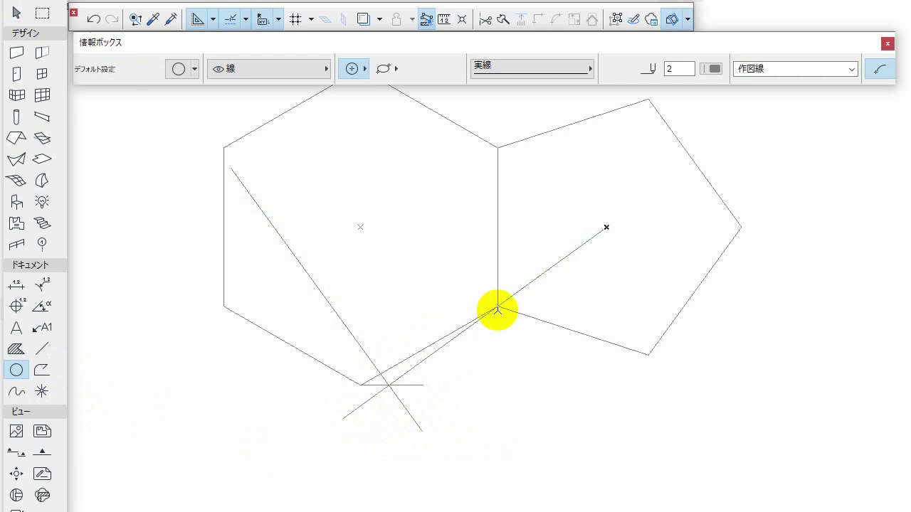
left_click(497, 306)
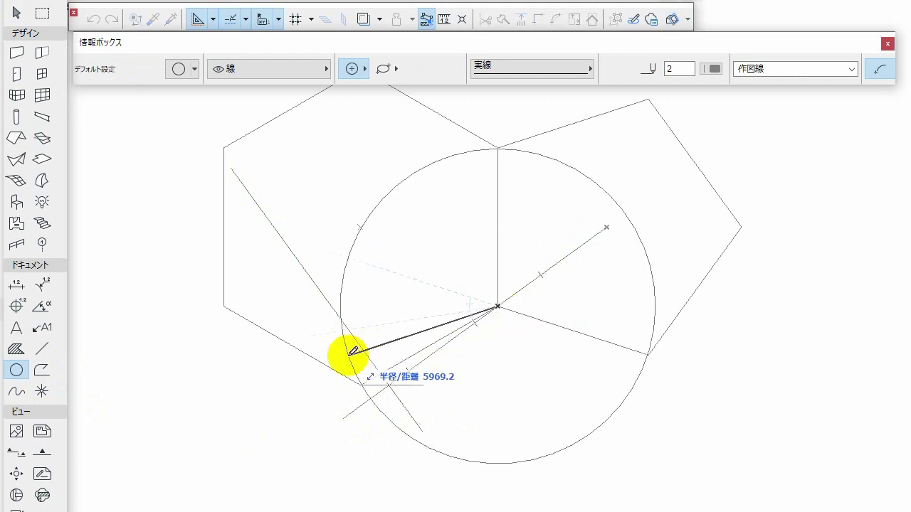
type("60")
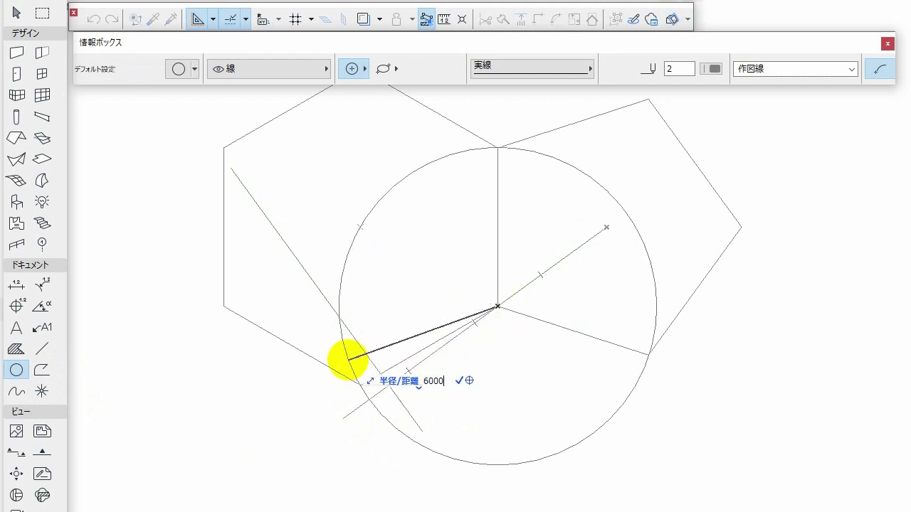
type("00")
key("Return")
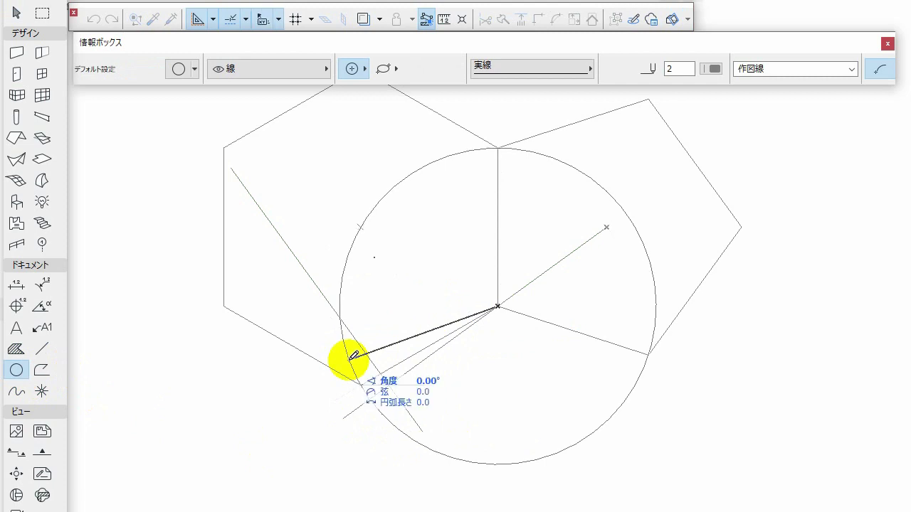
left_click(349, 358)
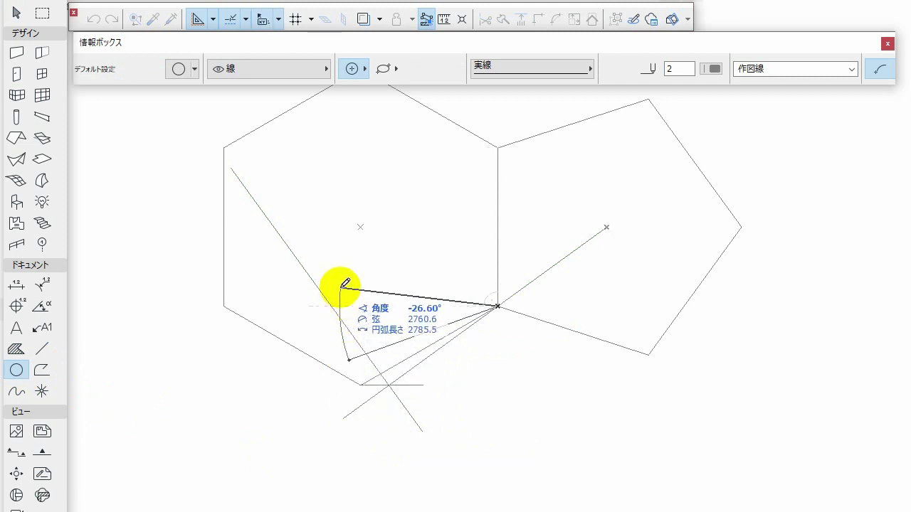
left_click(344, 284)
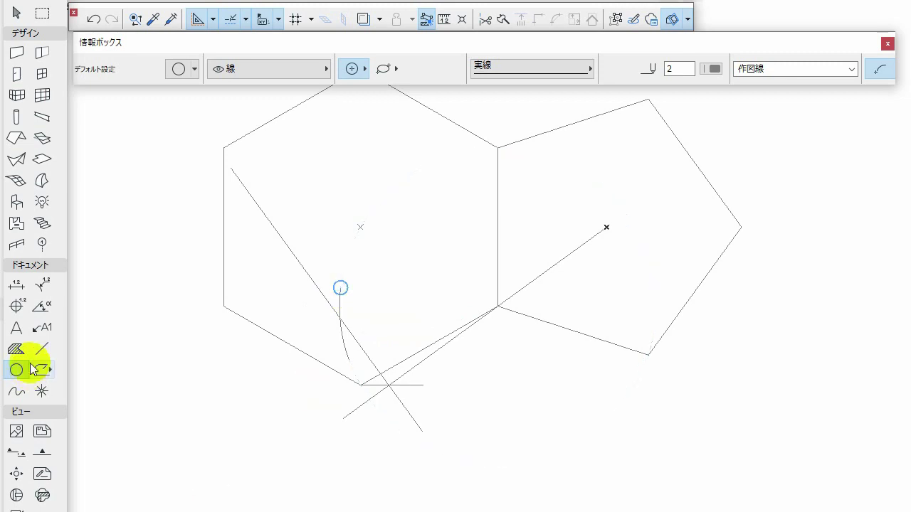
Override the default Morph surface with ペイント - カドミウムオレンジ
left_click(42, 182)
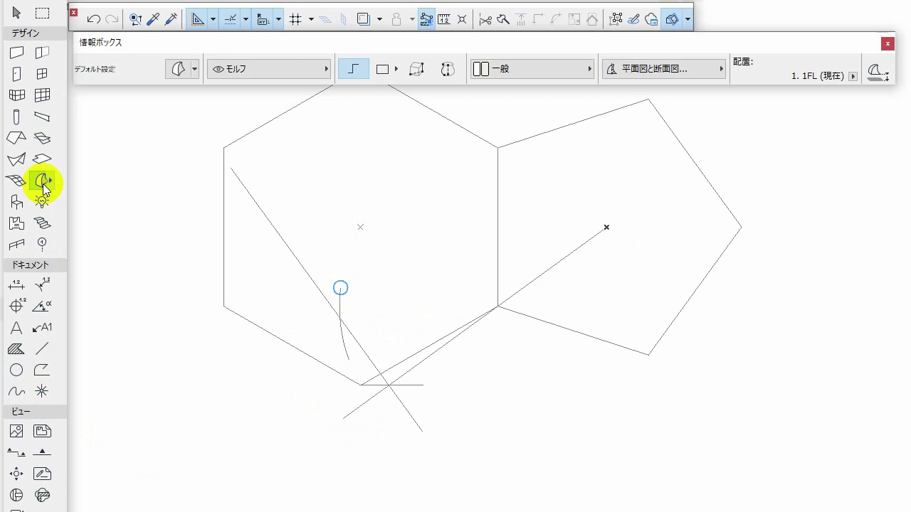
double_click(42, 182)
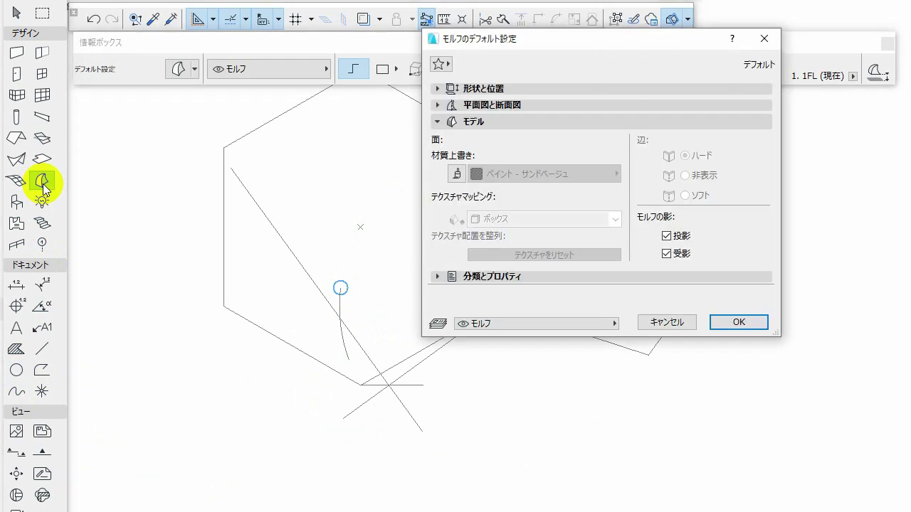
left_click(457, 173)
left_click(510, 180)
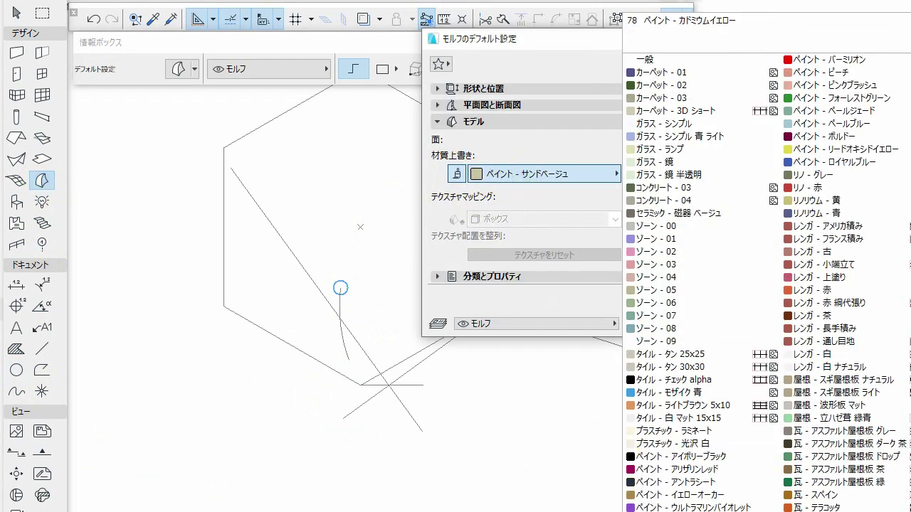
left_click(684, 511)
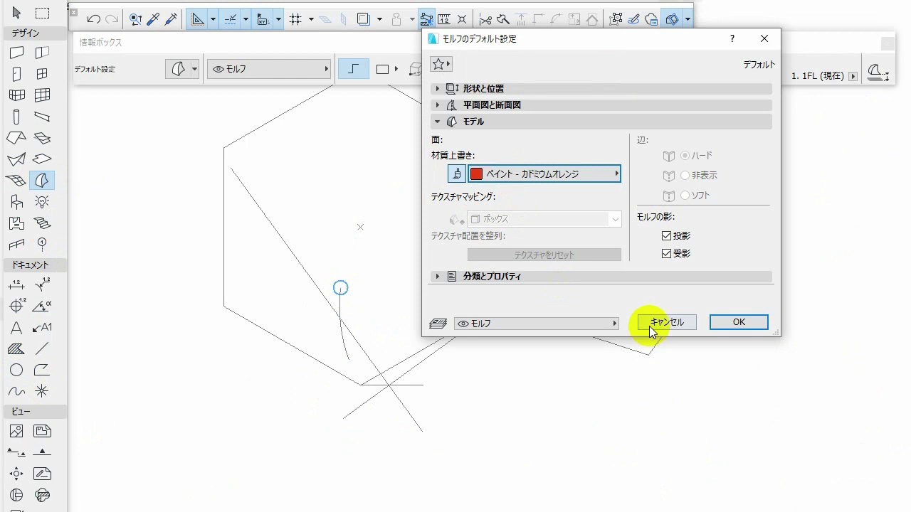
left_click(735, 325)
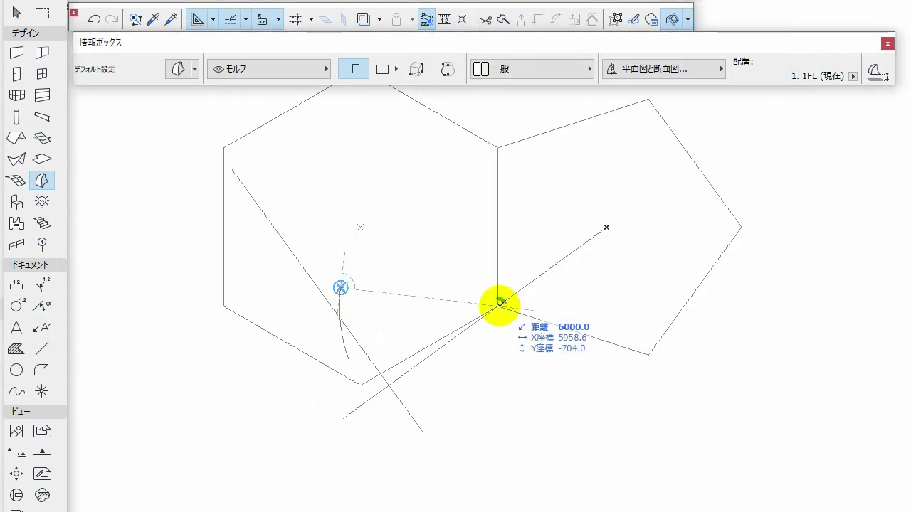
Draw a triangular morph from the polygons' lower shared vertex to the arc intersection, the construction lines' crossing and back
left_click(498, 306)
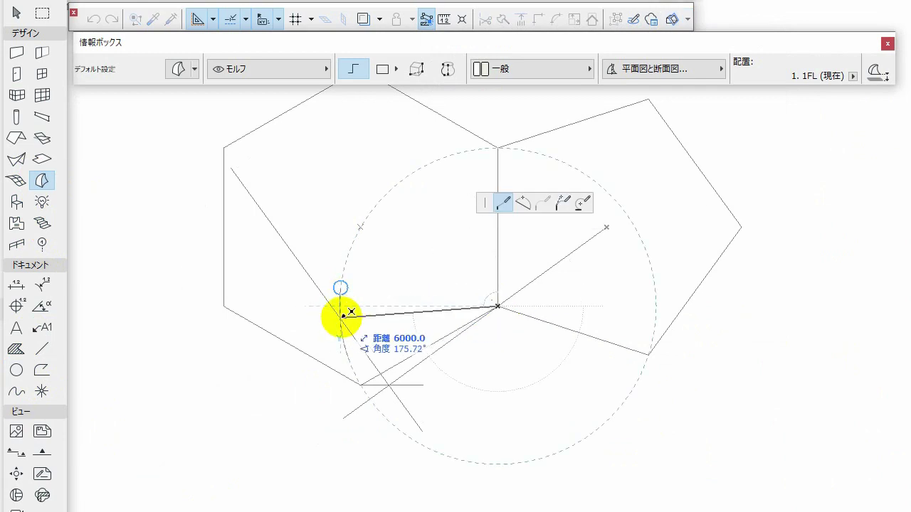
left_click(341, 317)
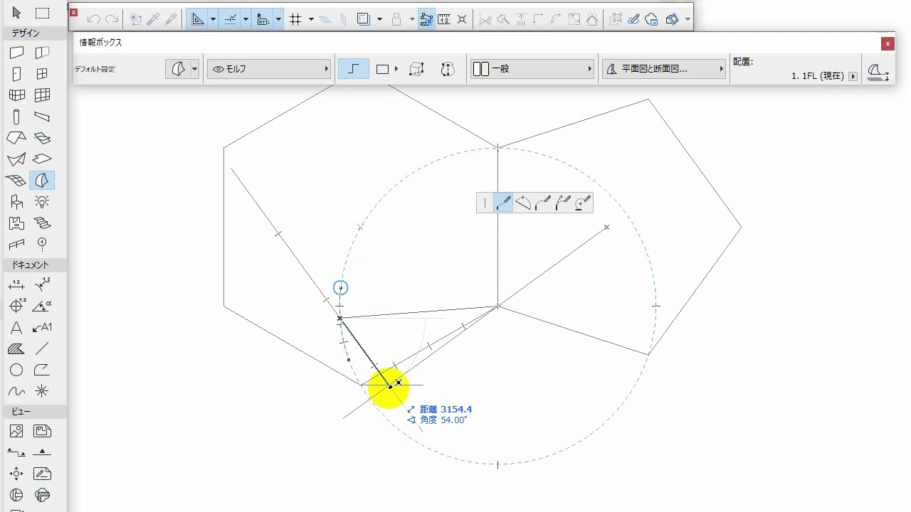
left_click(390, 386)
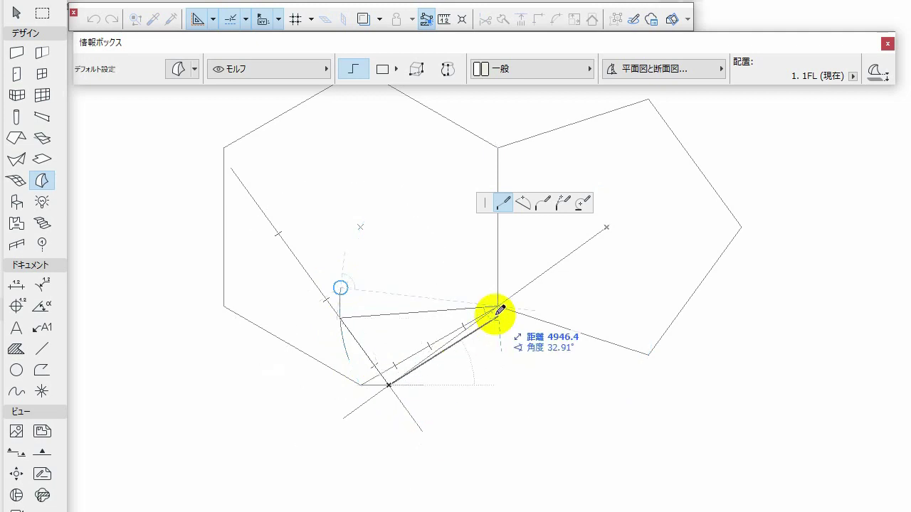
left_click(497, 306)
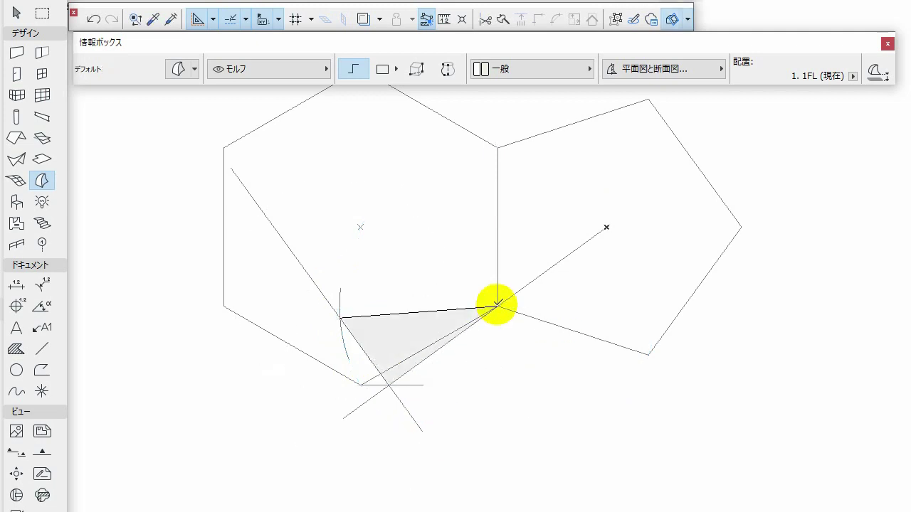
Delete the 6000 radius arc and the perpendicular construction line
left_click(16, 13)
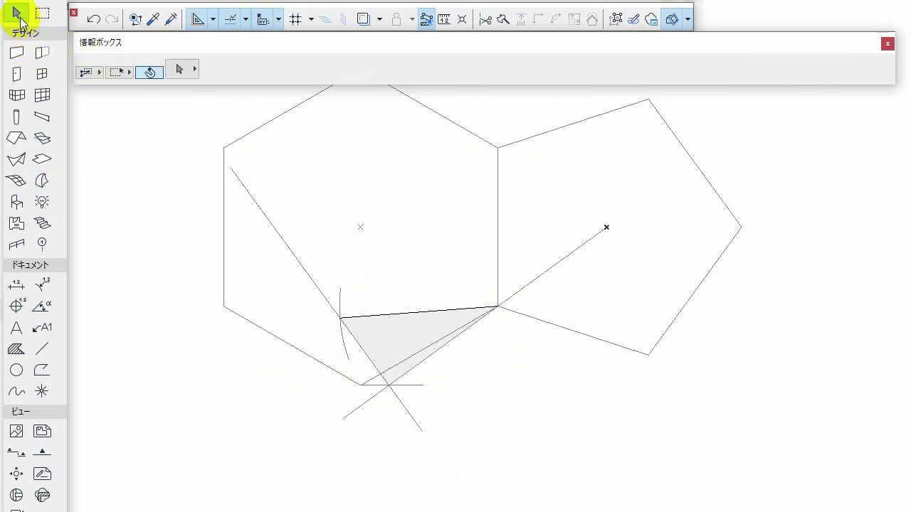
left_click_drag(286, 260, 357, 305)
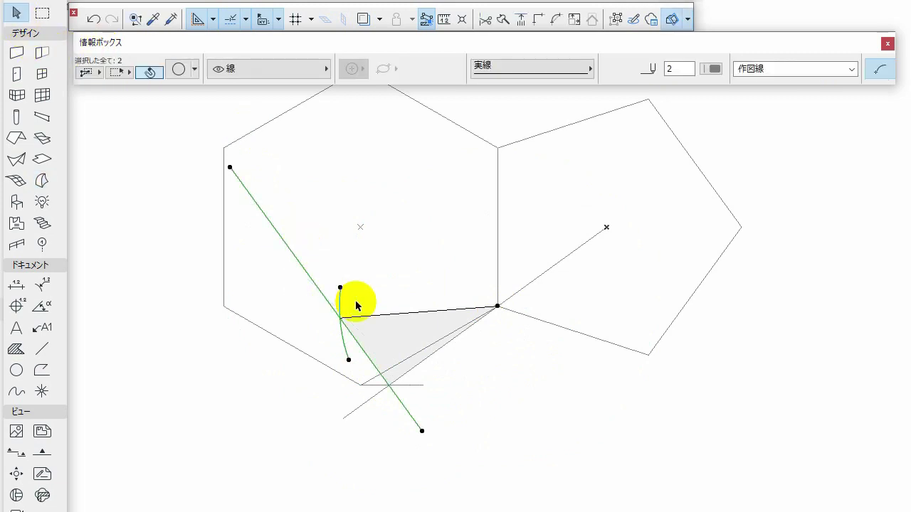
key("Delete")
In 3D, rotate the triangular morph by -90° about its edge from the construction lines' crossing to the polygons' lower shared vertex
left_click(374, 324)
key("F3")
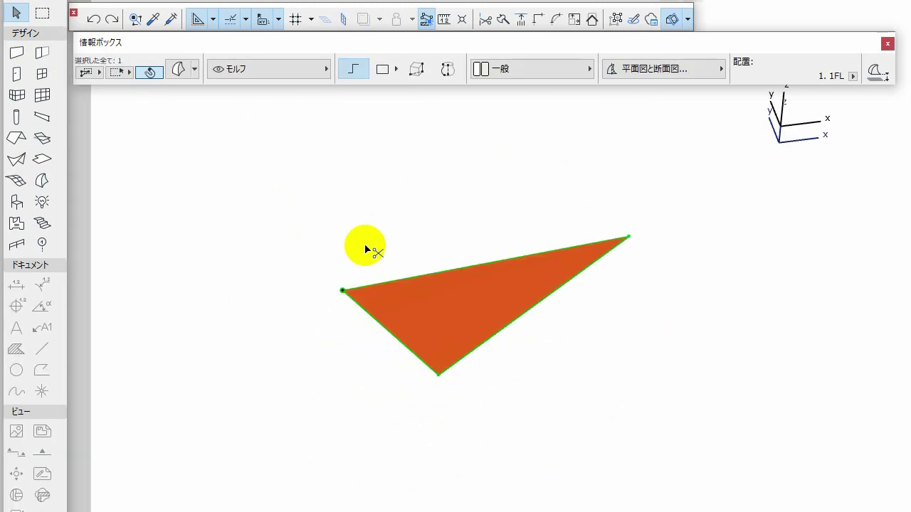
left_click(438, 375)
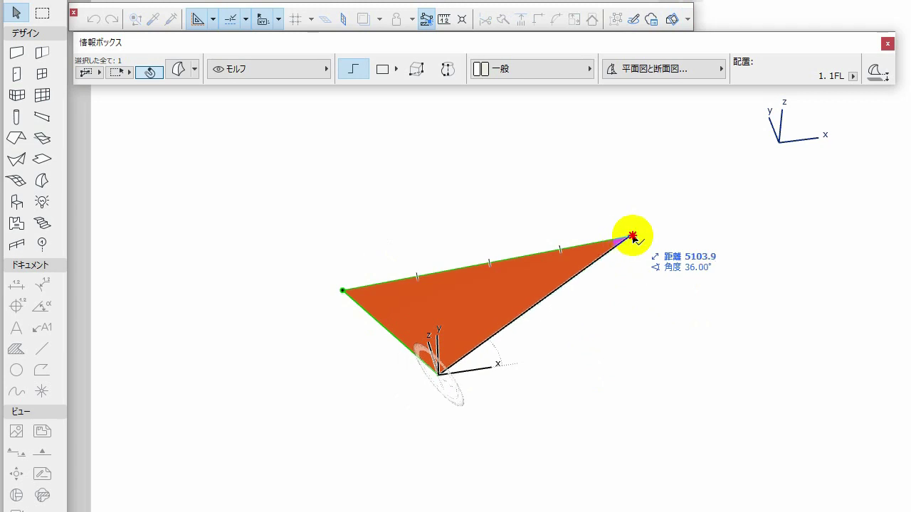
left_click(632, 236)
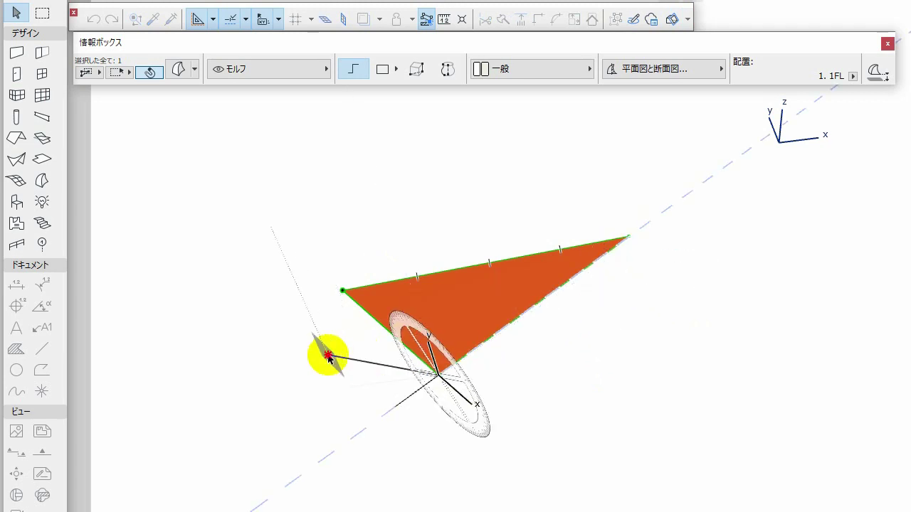
left_click(328, 356)
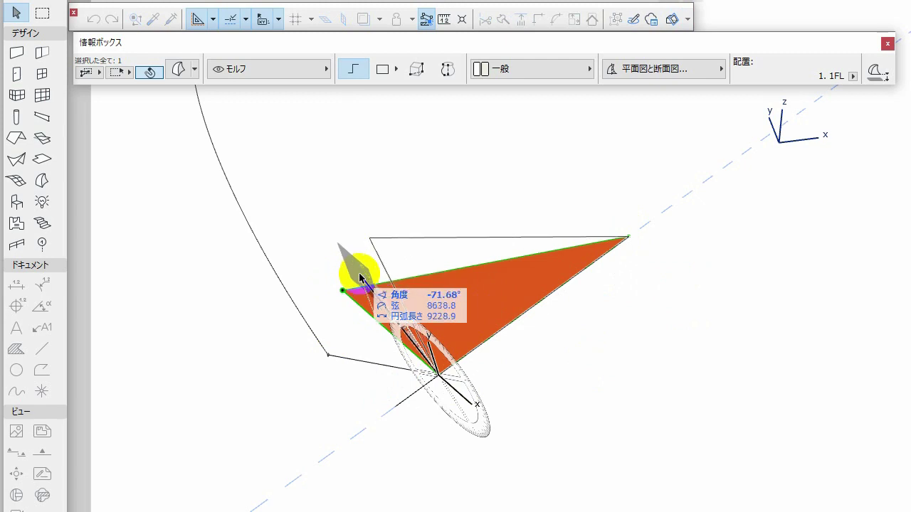
key("Tab")
type("-9")
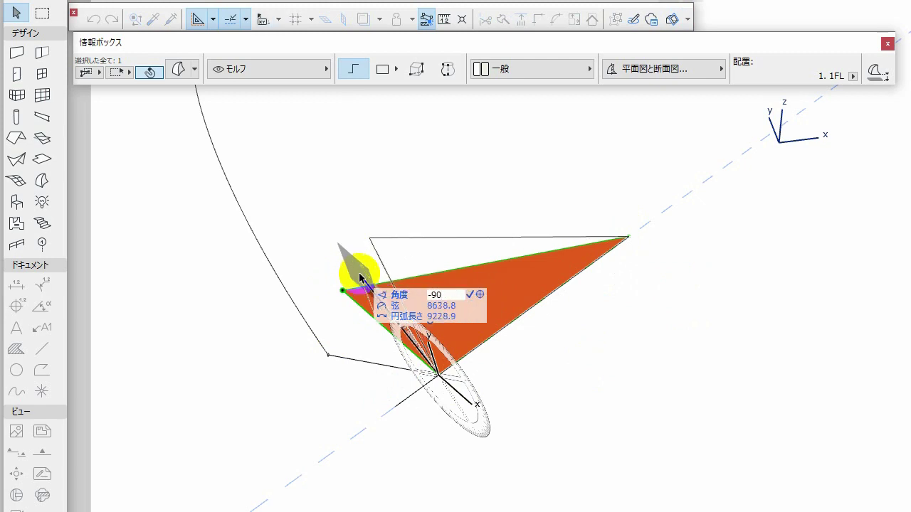
key("Return")
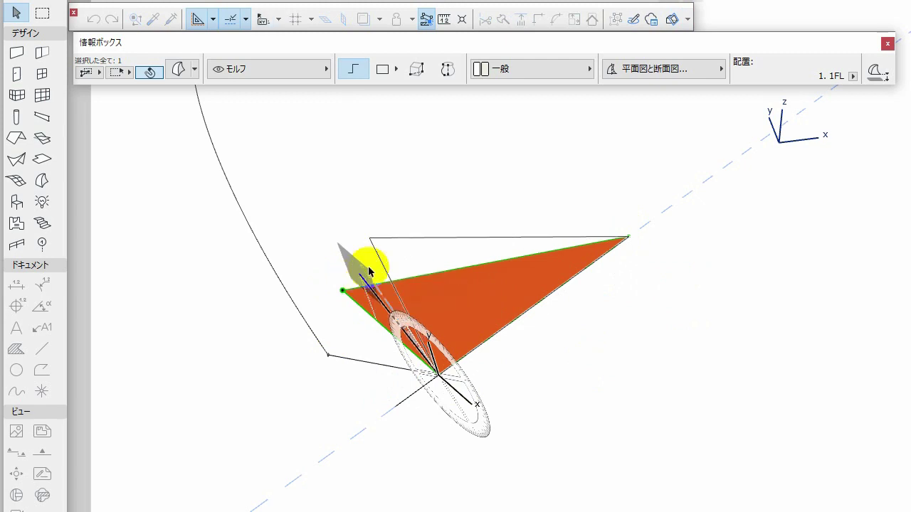
left_click(369, 270)
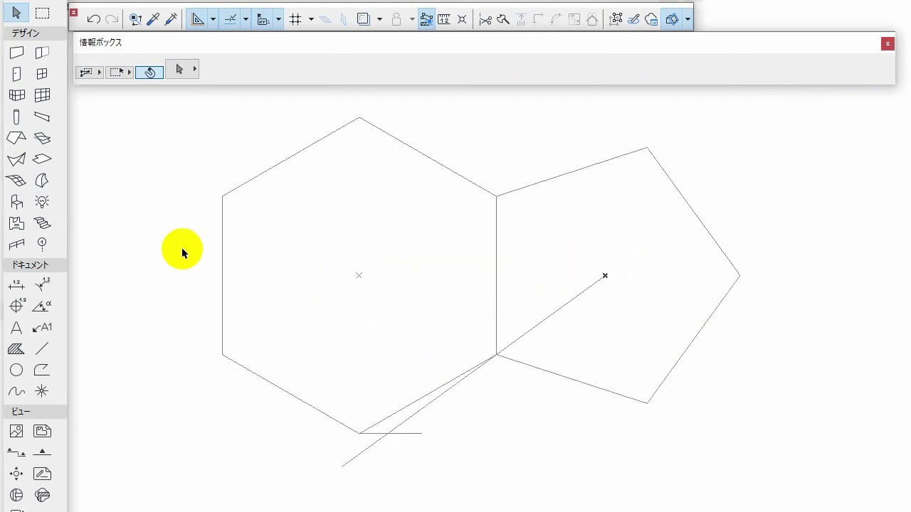
Override the default Morph surface with ペイント - コバルトブルー and create a morph from the hexagon outline on the floor plan
double_click(42, 182)
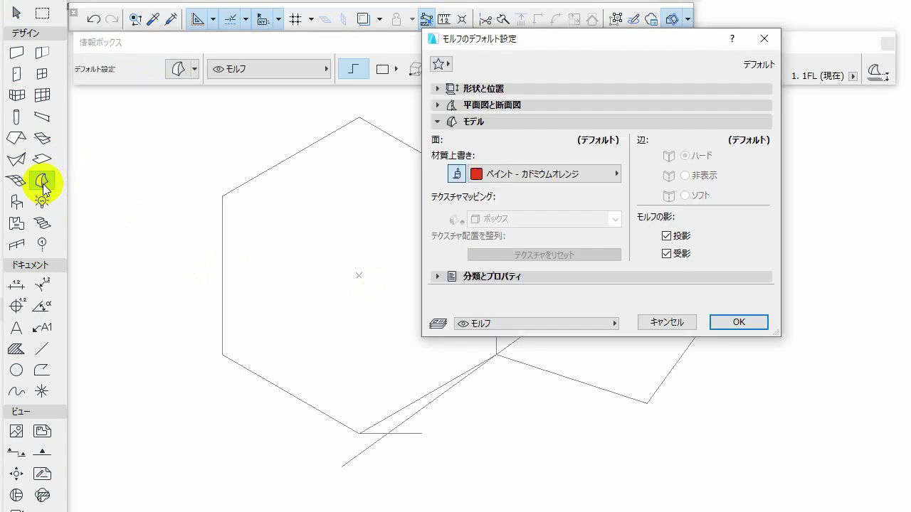
left_click(508, 176)
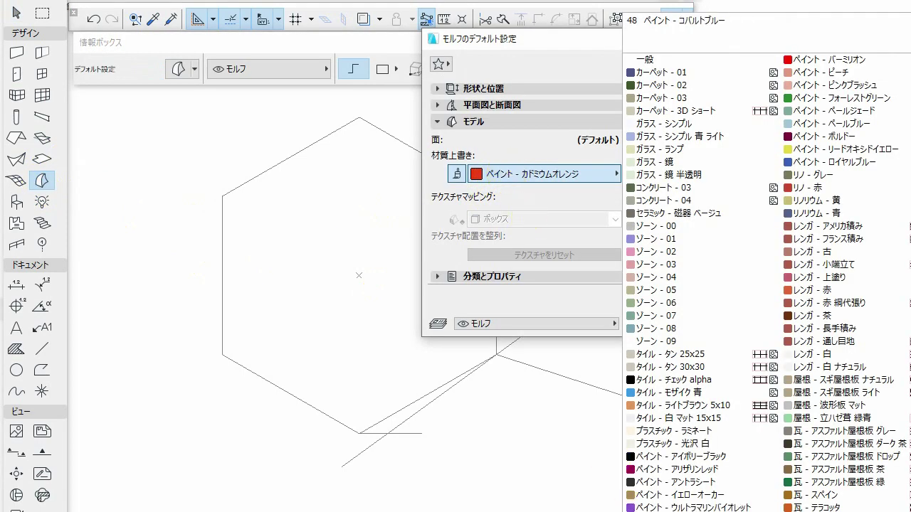
left_click(676, 511)
left_click(752, 325)
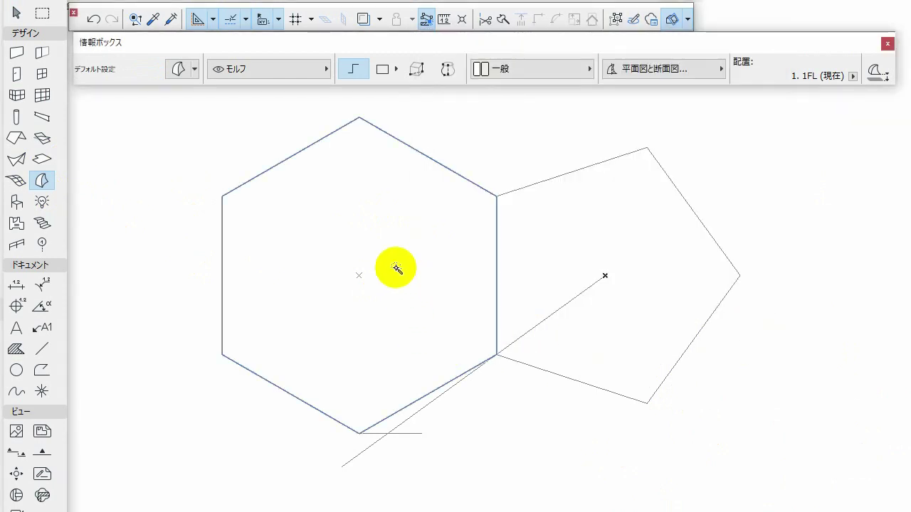
left_click(395, 268)
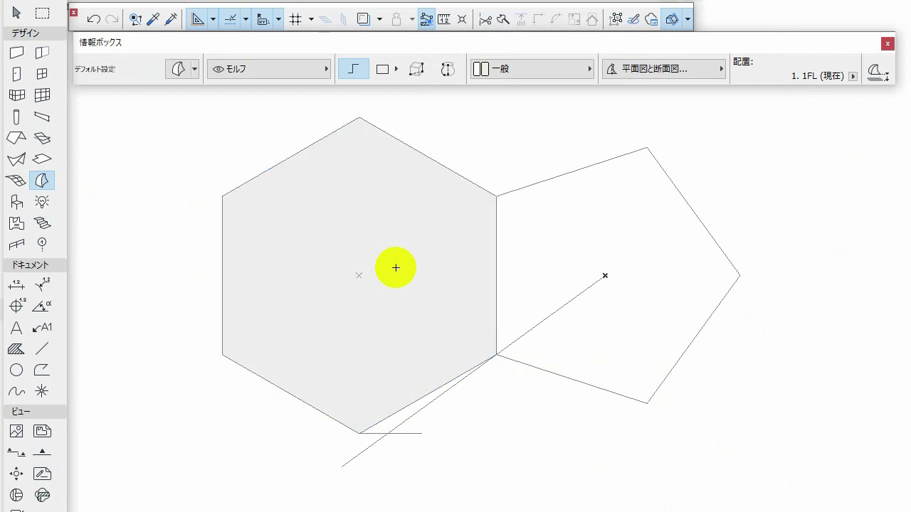
In 3D, rotate the hexagonal morph about its edge shared with the pentagon until its adjacent corner meets the upright triangle's apex
key("F3")
left_click(255, 277)
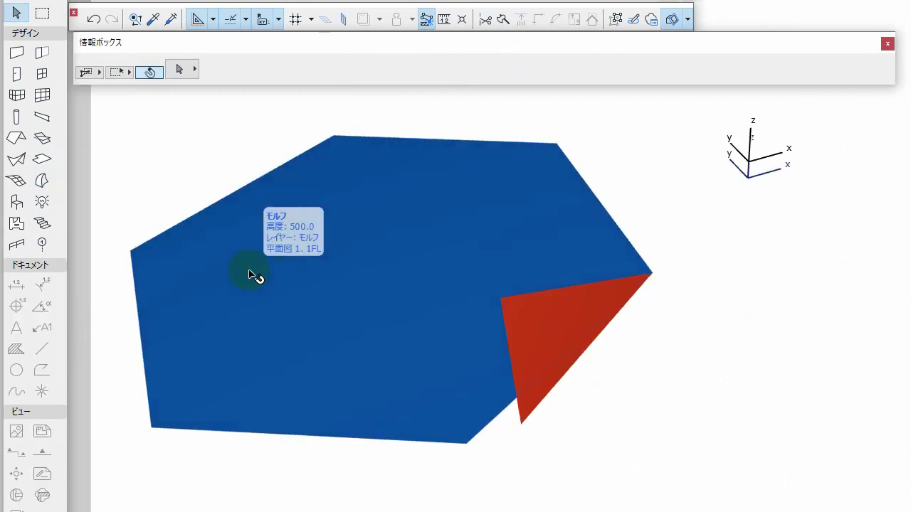
left_click(254, 277)
key("Escape")
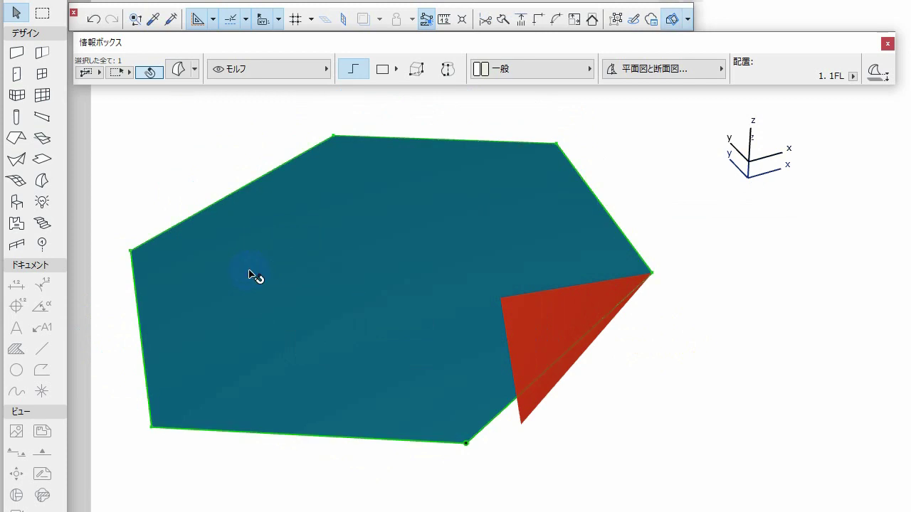
left_click_drag(703, 324, 560, 149)
left_click(560, 147)
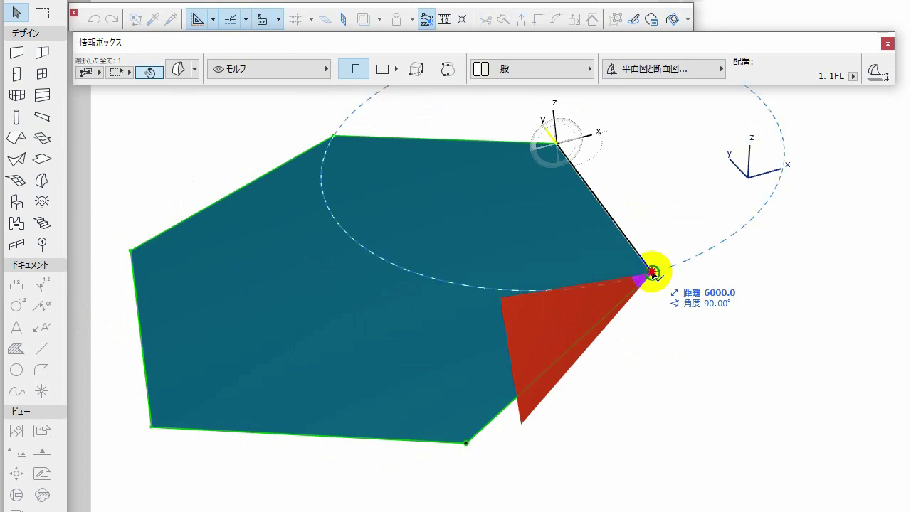
left_click(654, 273)
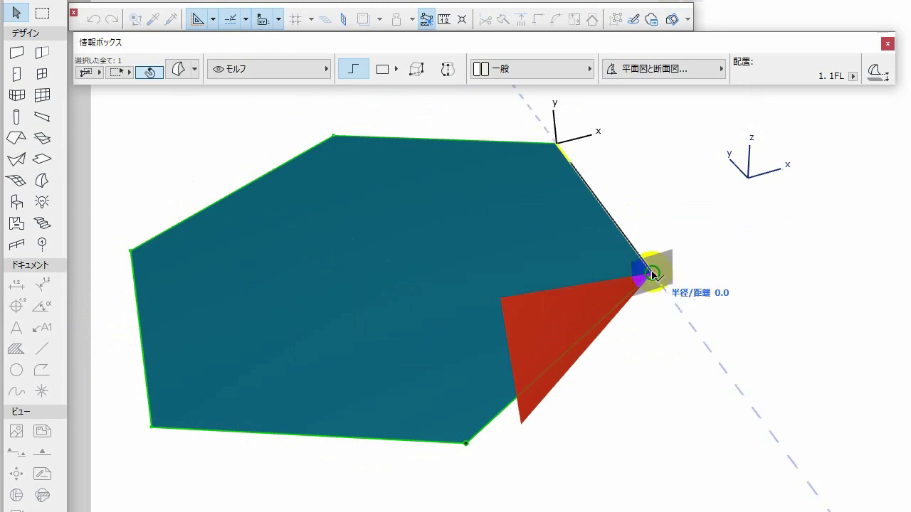
left_click(467, 444)
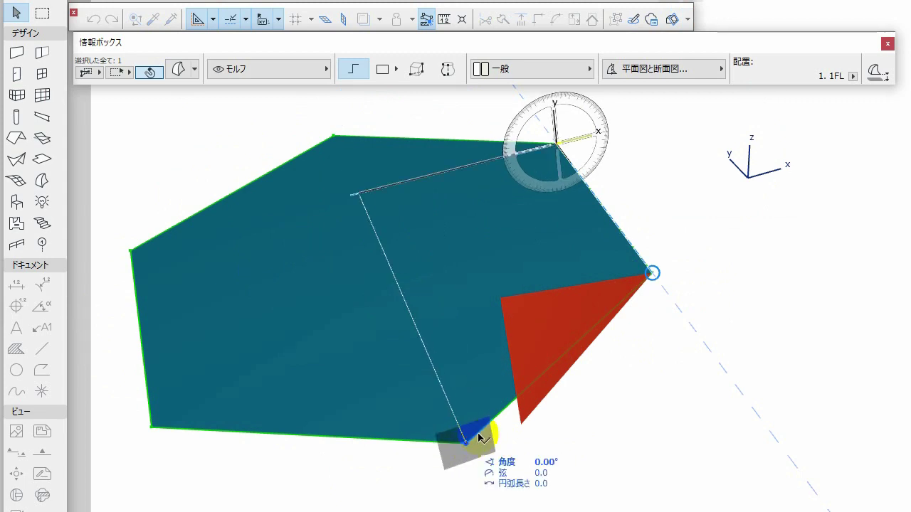
scroll(505, 299, "up", 4)
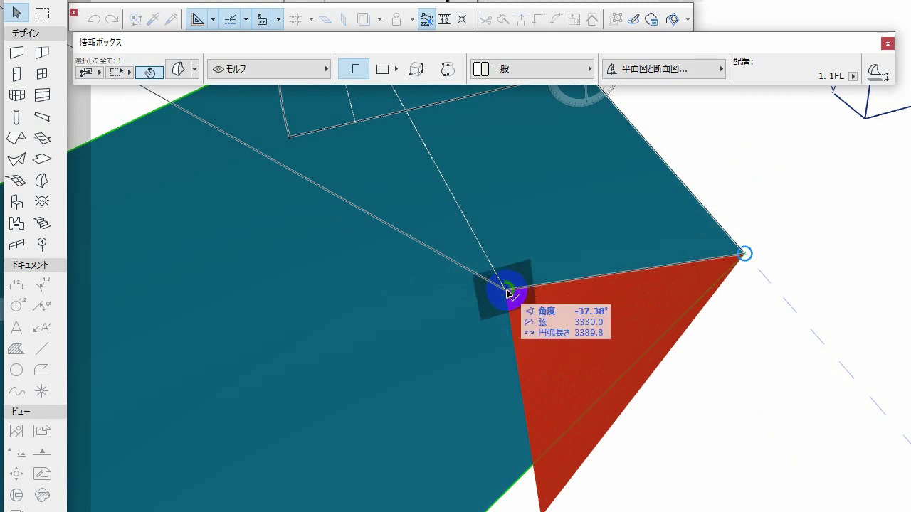
left_click(506, 293)
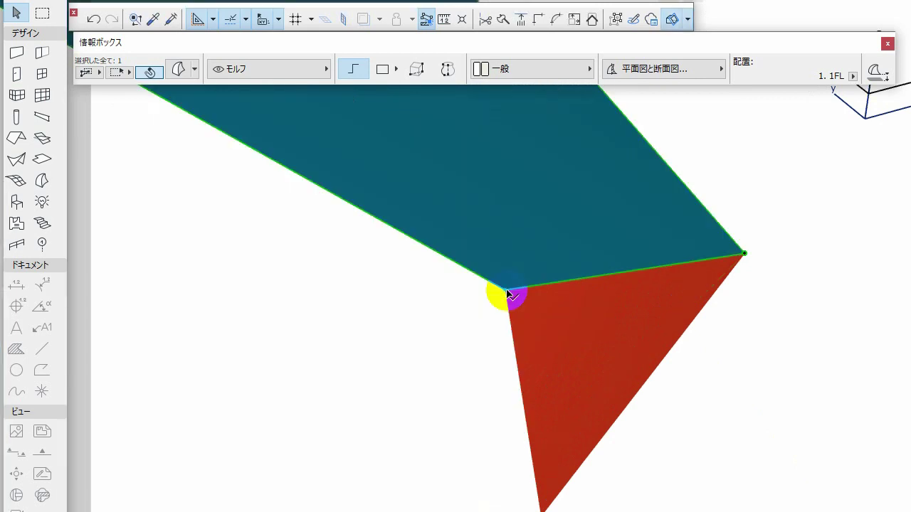
left_click(661, 335)
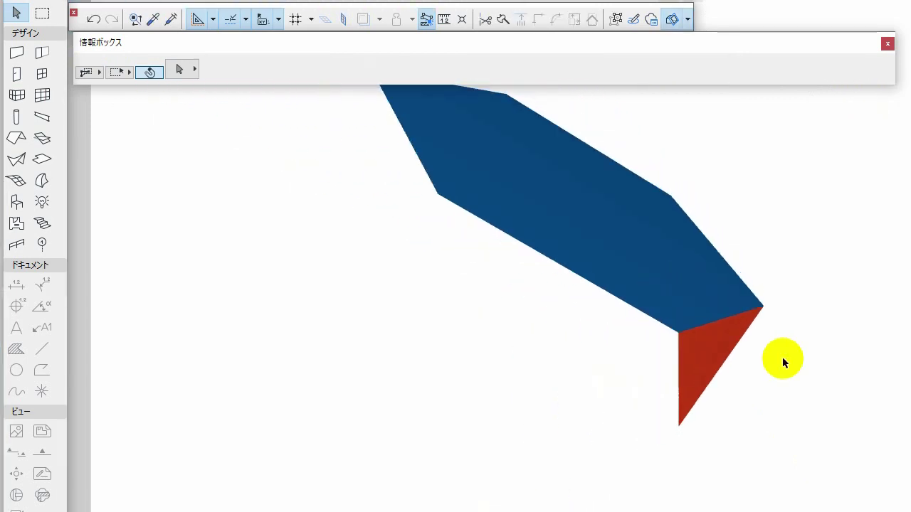
Delete the orange triangular guide morph in 3D
left_click_drag(769, 346, 761, 442)
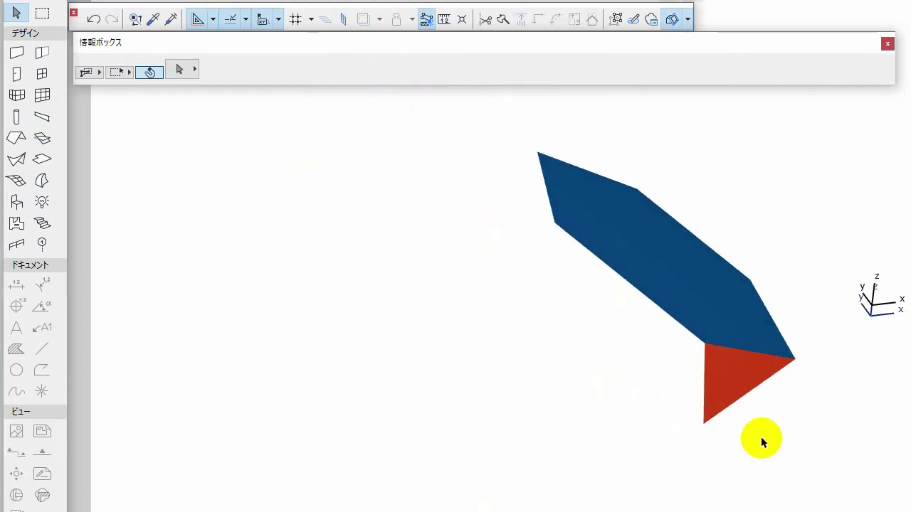
middle_click_drag(761, 441, 468, 384)
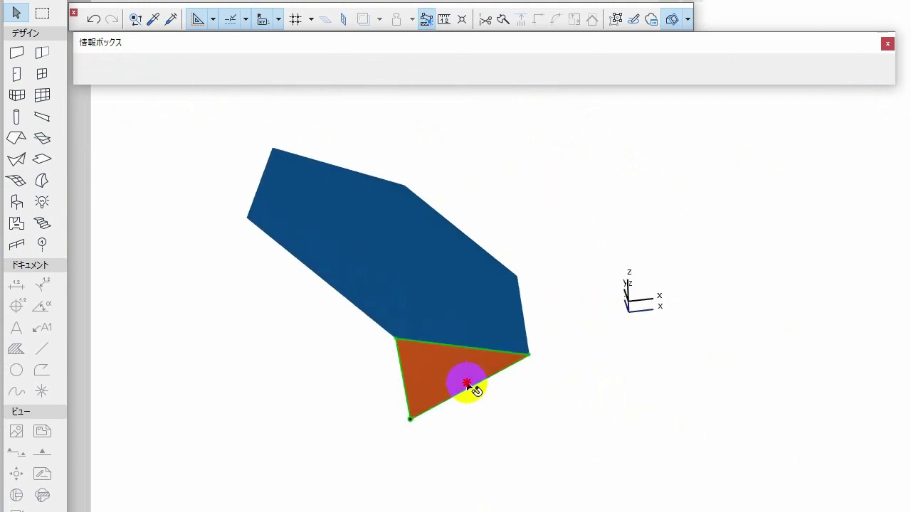
left_click(467, 385)
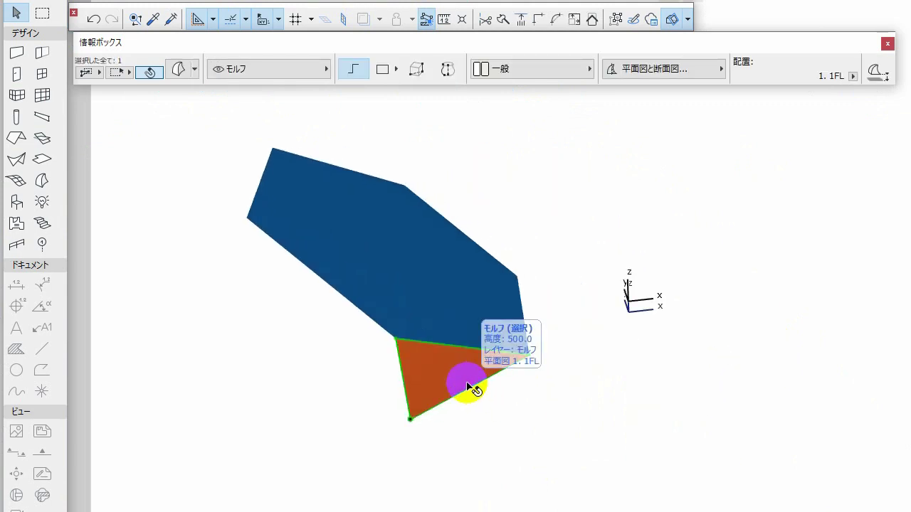
key("Delete")
On the floor plan, multiply the tilted hexagonal morph by rotation with 4 copies distributed (分配, -1) full circle around the pentagon's centre
key("F2")
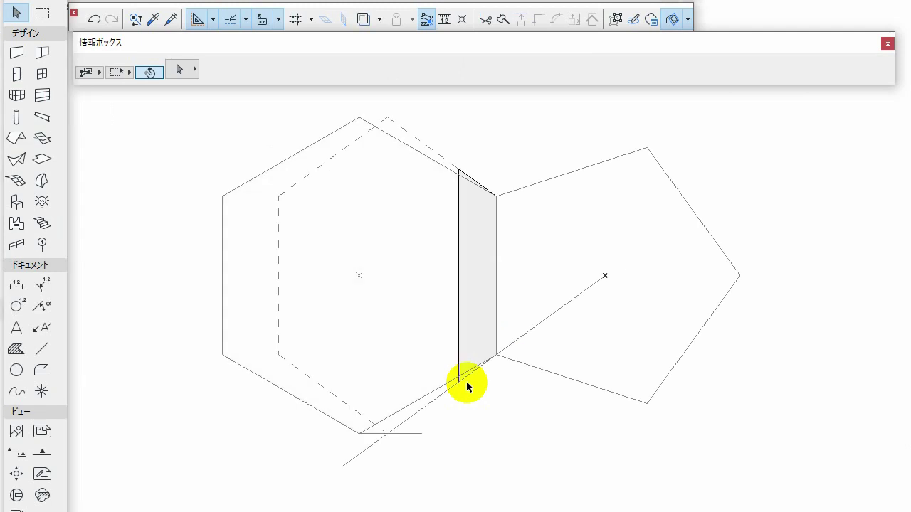
scroll(584, 329, "down", 3)
mouse_move(584, 330)
middle_mouse_down()
mouse_move(430, 329)
mouse_move(470, 335)
middle_mouse_up()
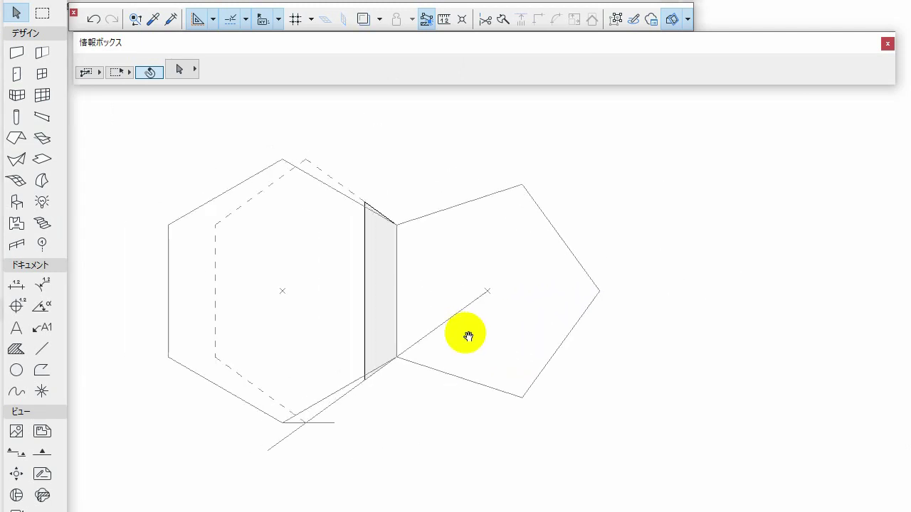
scroll(447, 329, "down", 1)
scroll(448, 325, "down", 1)
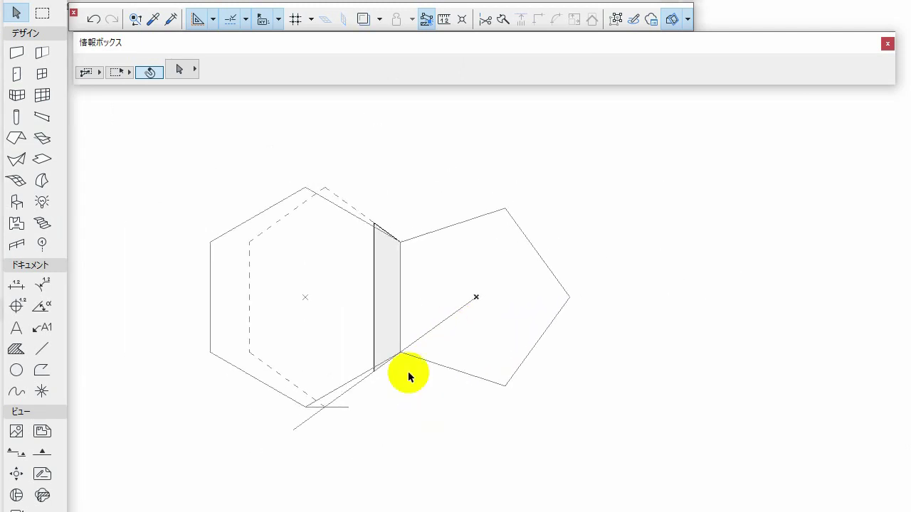
left_click(390, 315)
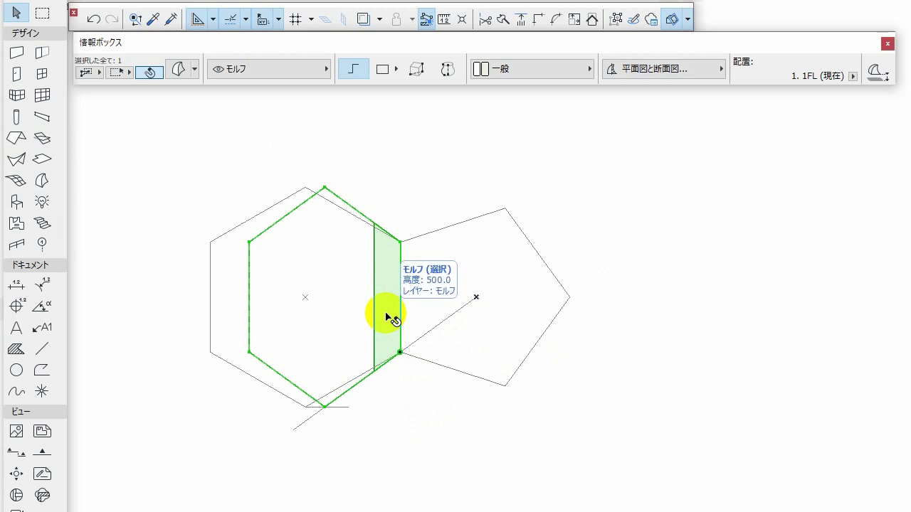
key("ctrl+u")
left_click(437, 310)
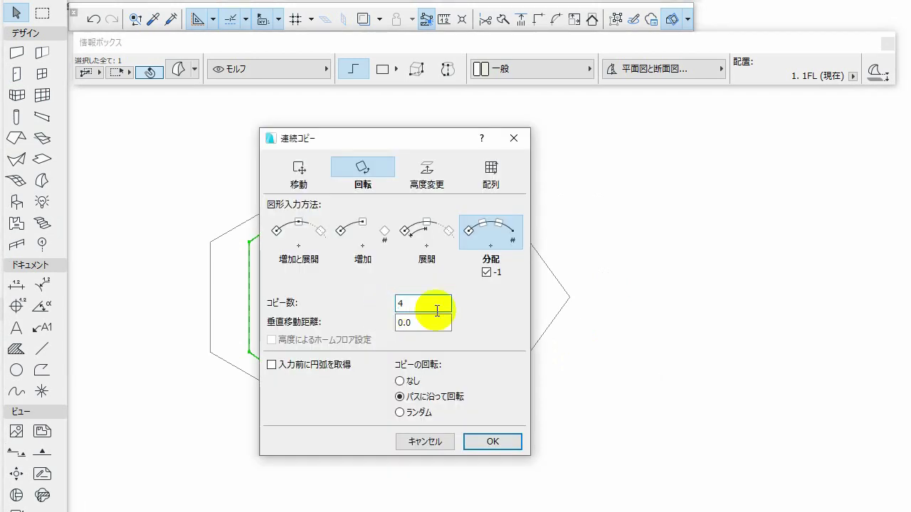
left_click(493, 442)
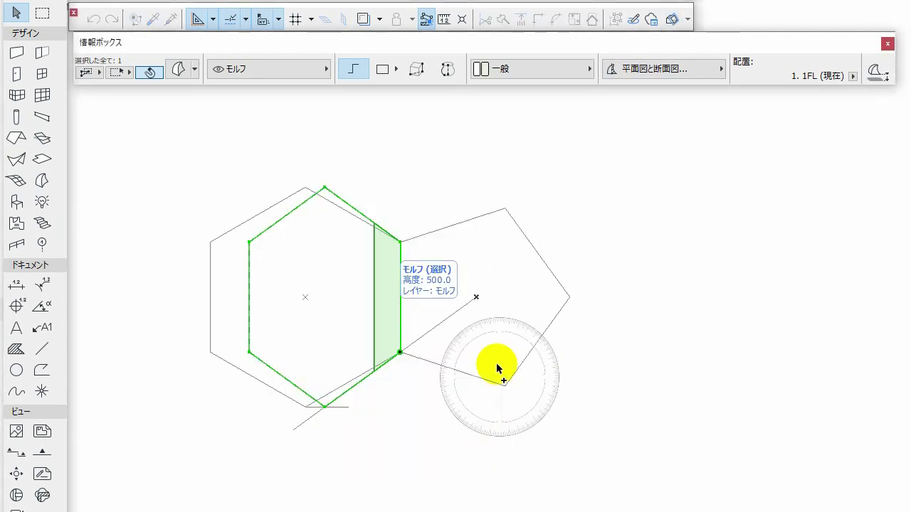
left_click(476, 298)
left_click(614, 297)
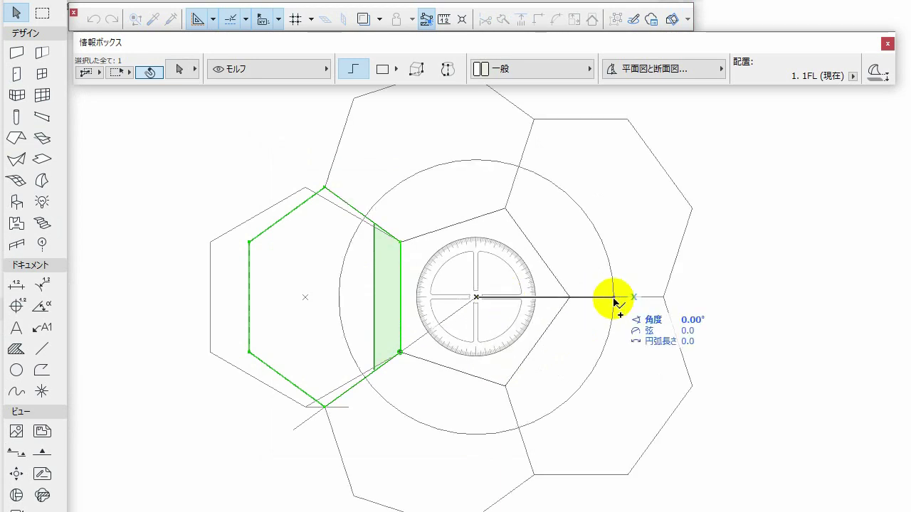
left_click(614, 298)
scroll(614, 305, "down", 3)
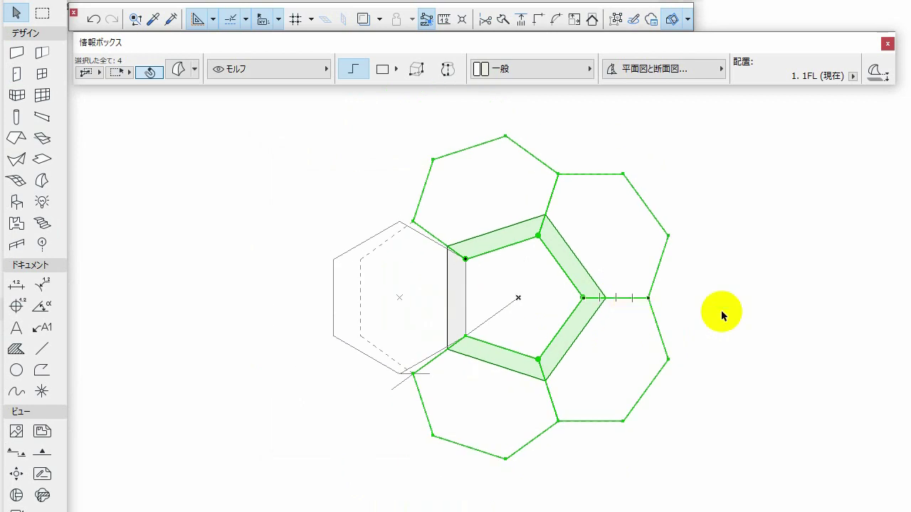
left_click(723, 314)
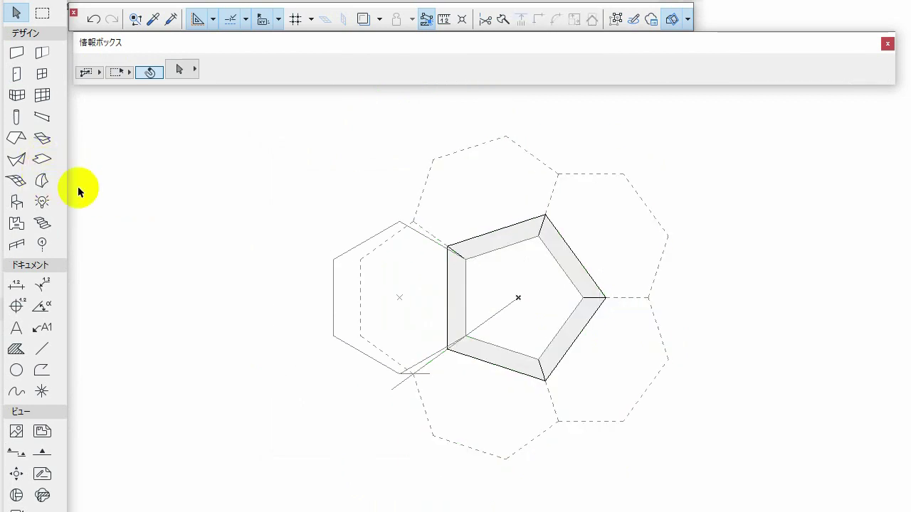
Override the default Morph surface with ペイント - カドミウムイエロー
left_click(40, 182)
double_click(39, 182)
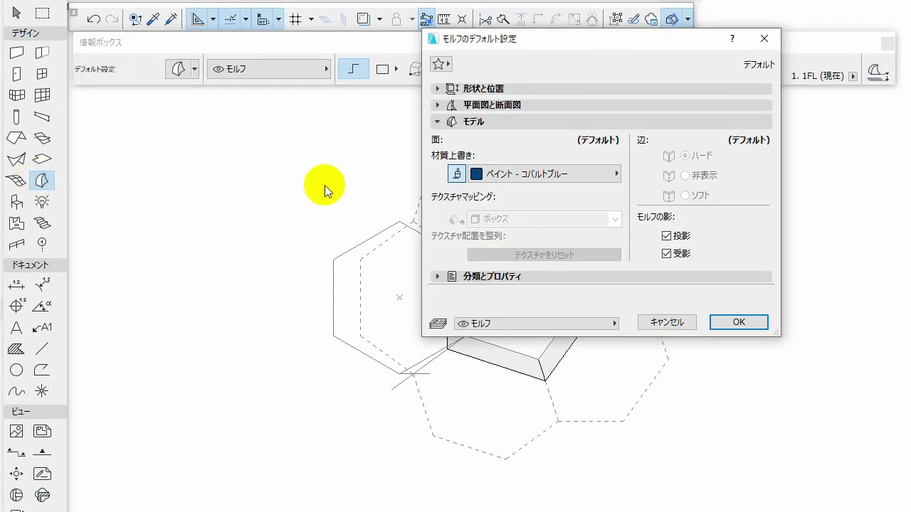
left_click(511, 177)
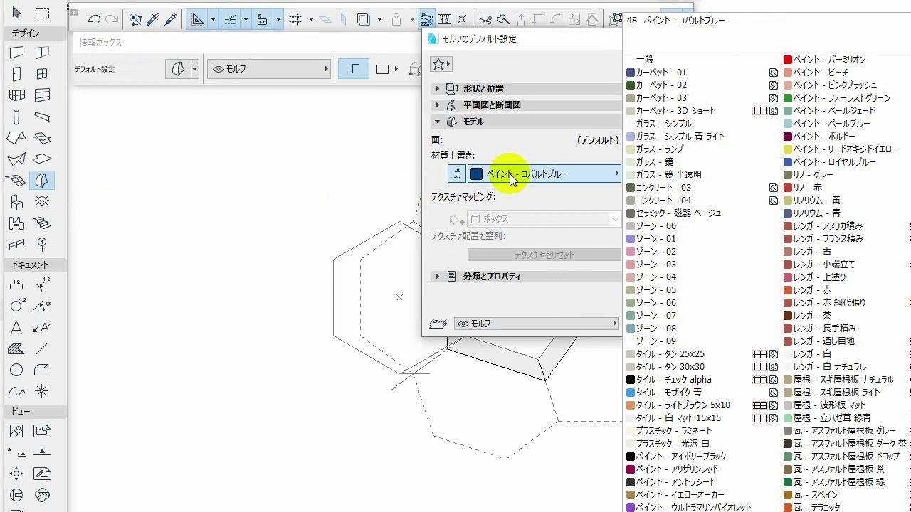
left_click(683, 508)
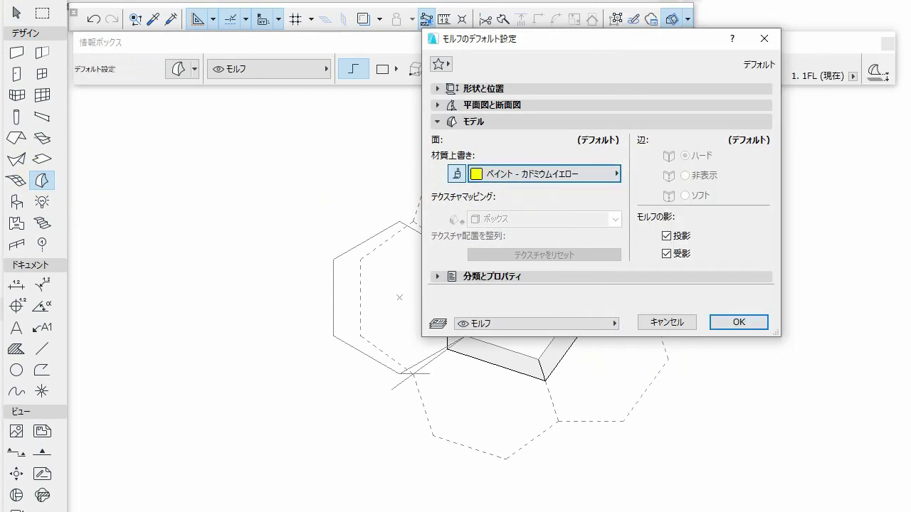
left_click(737, 322)
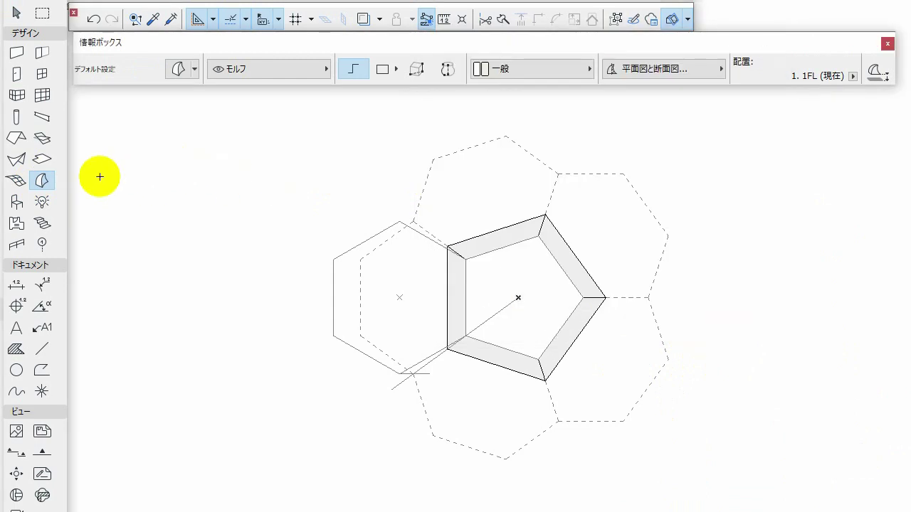
Create a yellow pentagonal morph inside the plan's inner pentagon and copy it in 3D onto the neighbouring hexagon's outer corner
left_click(530, 276)
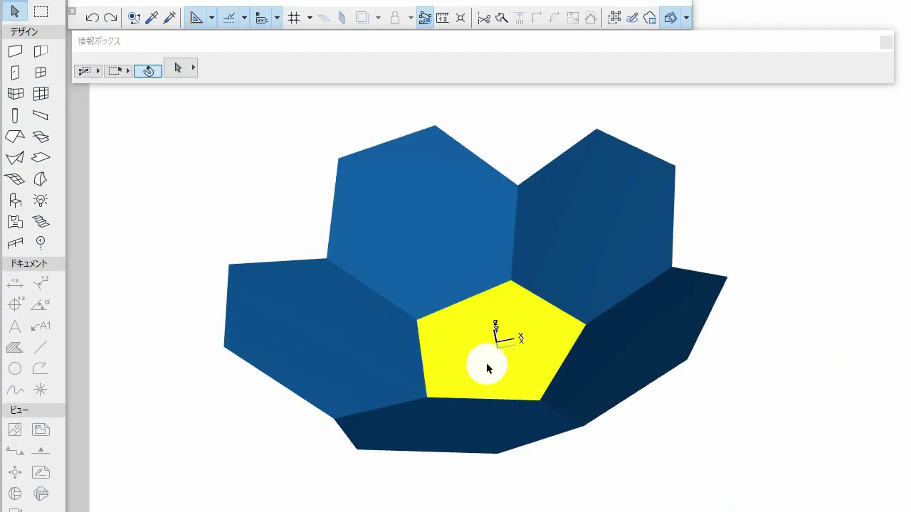
left_click(487, 368)
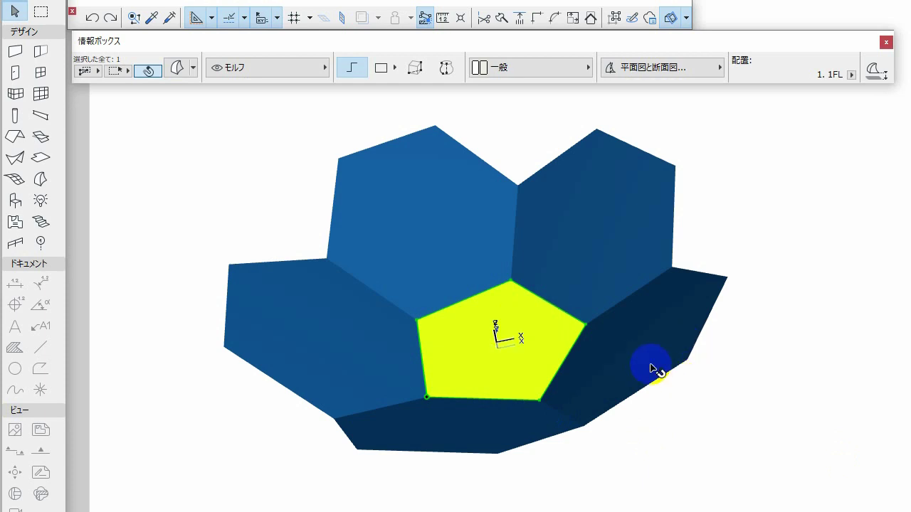
left_click_drag(650, 363, 727, 282)
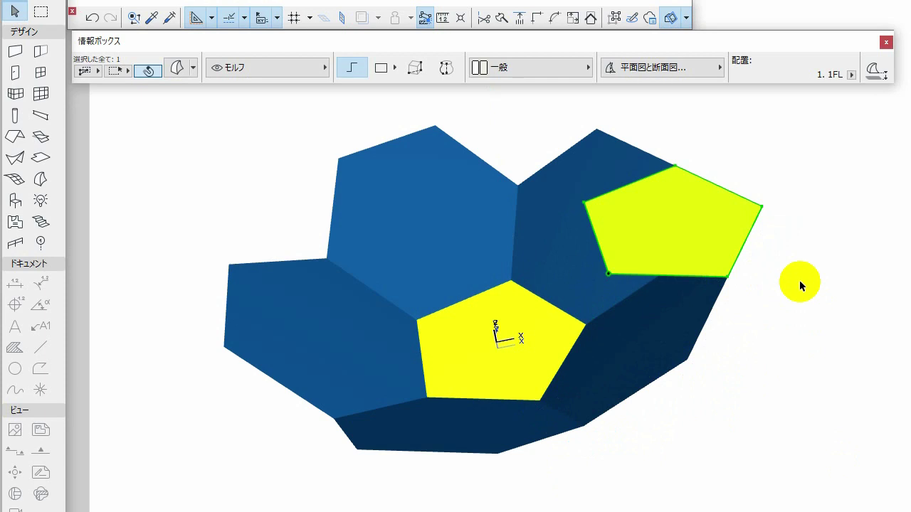
Rotate the copied pentagon about the diagonal between the two hexagons' outer corners until its free corner meets the corner they share
middle_click_drag(797, 285, 606, 240, "shift")
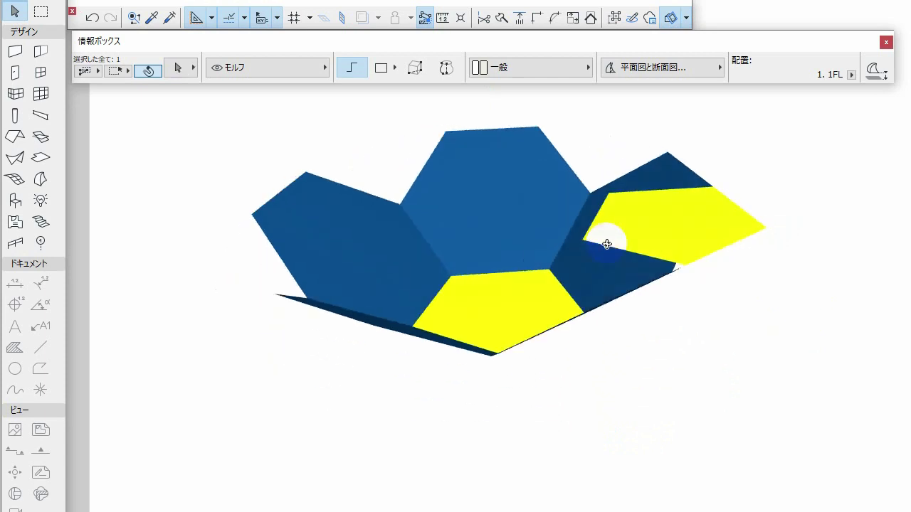
middle_click_drag(766, 267, 488, 177, "shift")
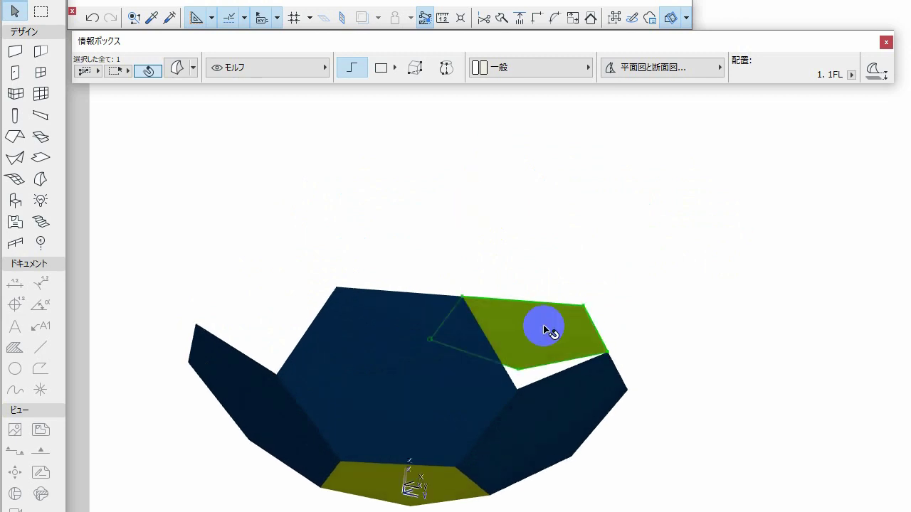
scroll(569, 391, "up", 4)
middle_click_drag(565, 387, 545, 368)
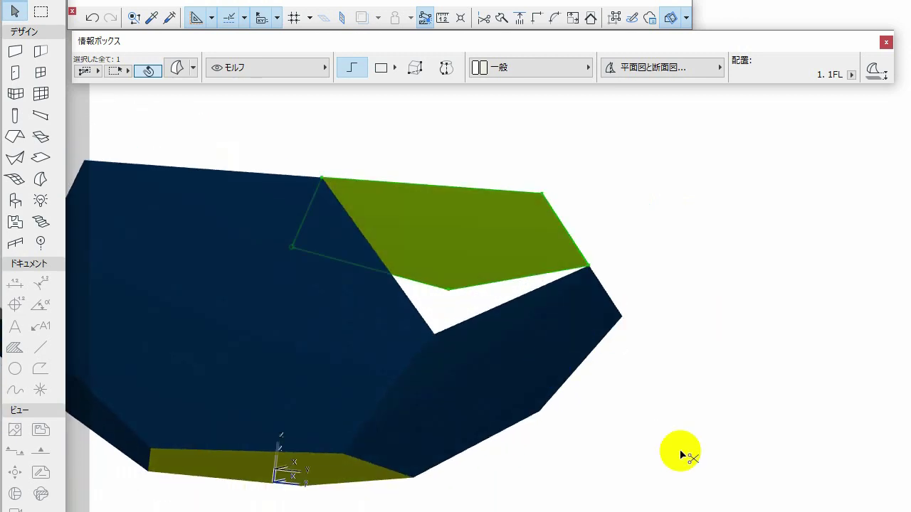
left_click_drag(411, 264, 322, 180)
left_click(322, 180)
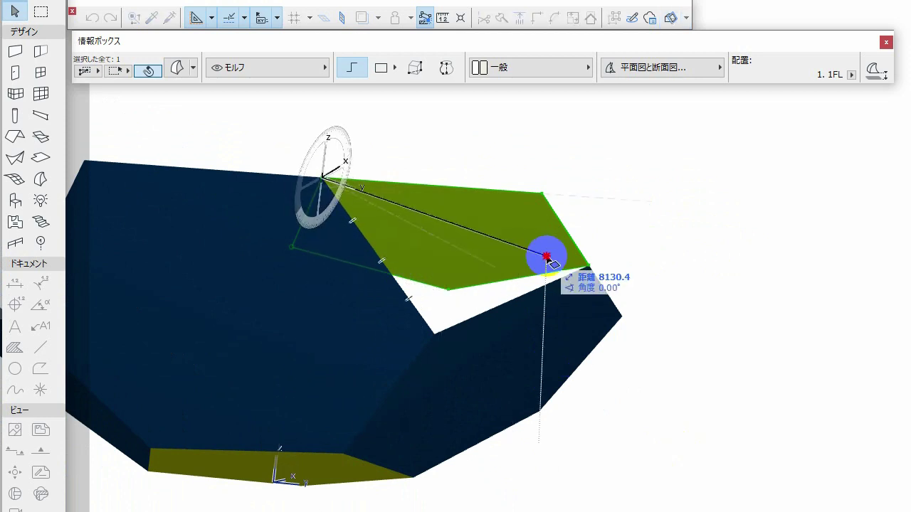
left_click(588, 267)
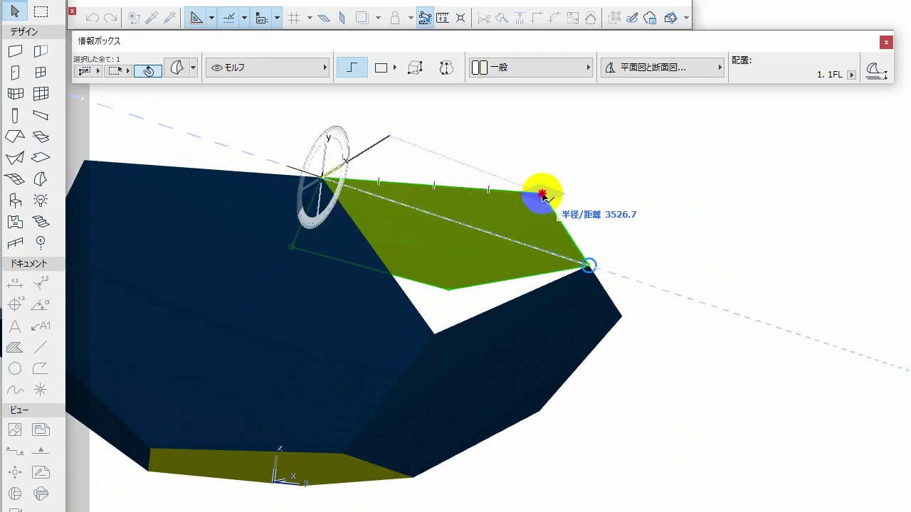
left_click(543, 194)
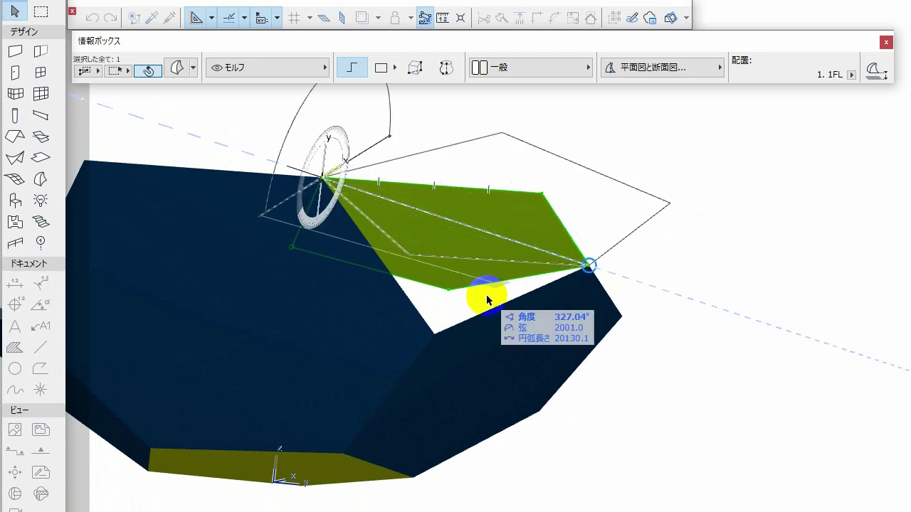
left_click(435, 334)
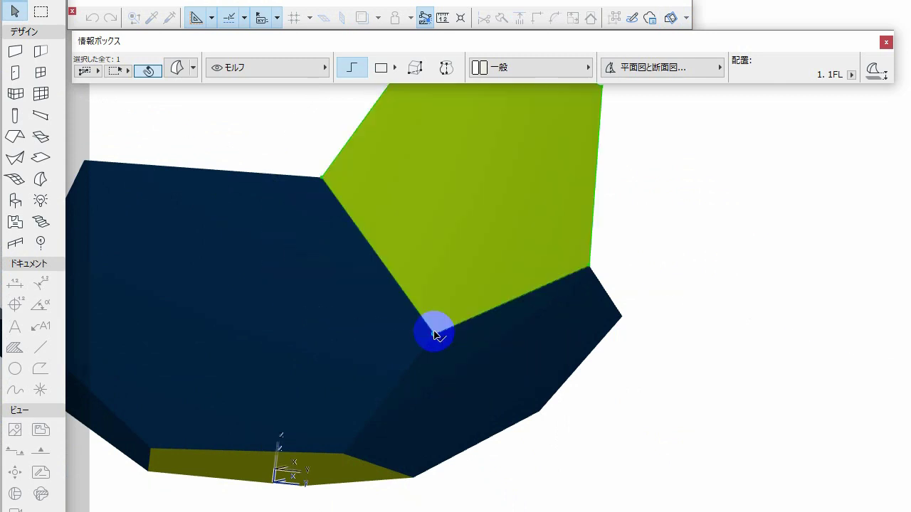
scroll(660, 336, "down", 5)
left_click_drag(460, 300, 476, 320)
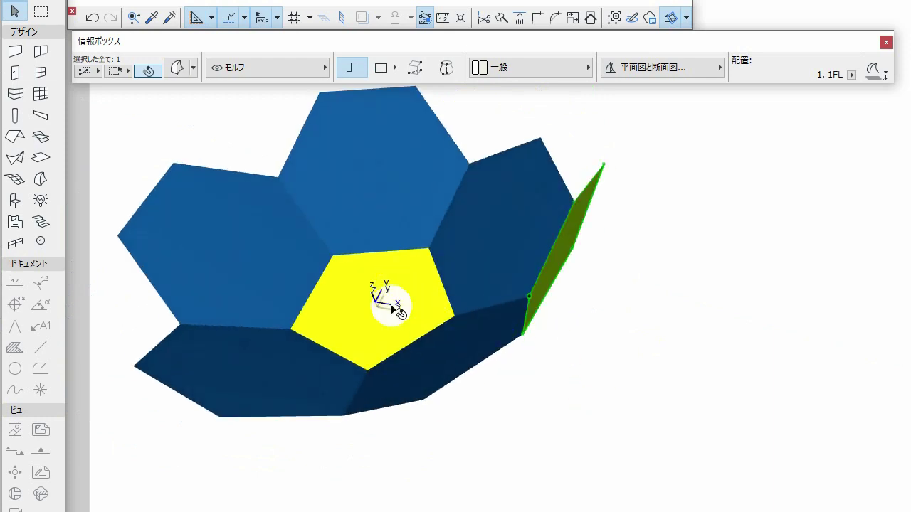
left_click(538, 422)
On the floor plan, multiply the tilted pentagonal morph by rotation with 4 copies distributed (分配, -1) full circle around the centre
left_click_drag(384, 297, 617, 345)
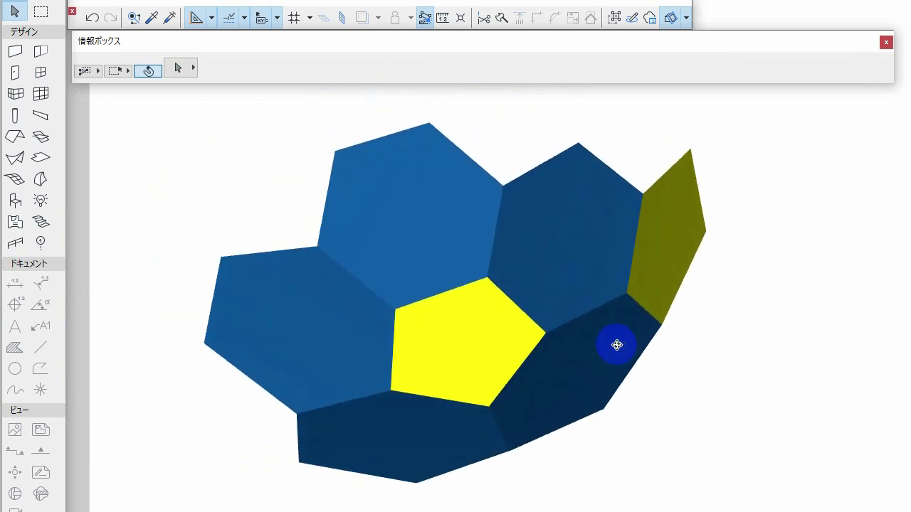
key("F2")
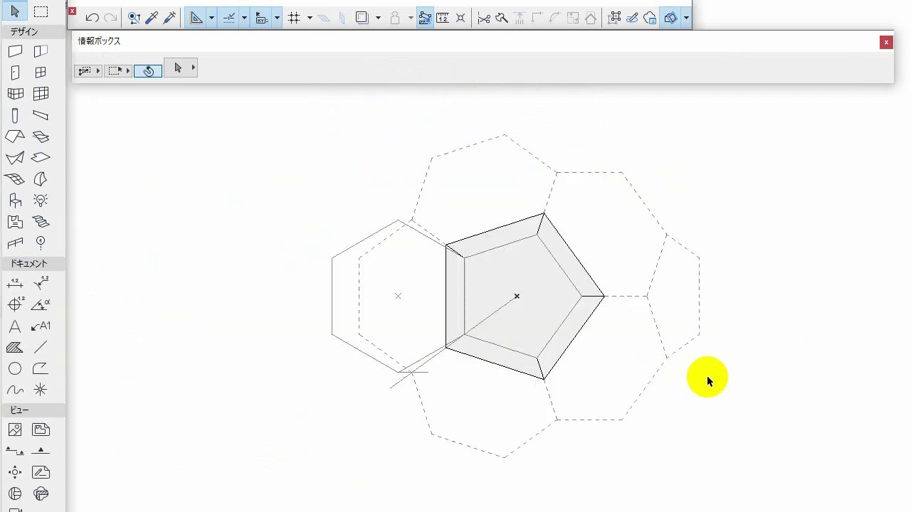
left_click(694, 296)
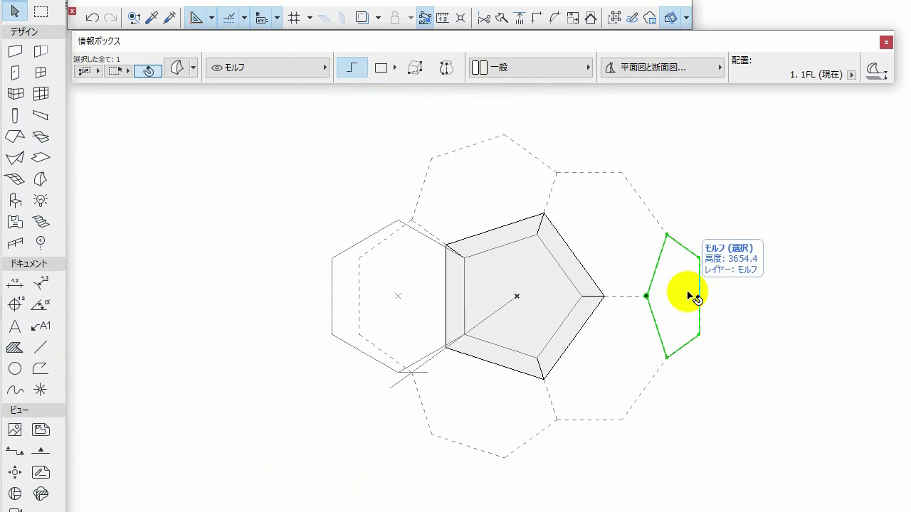
key("ctrl+u")
type("4")
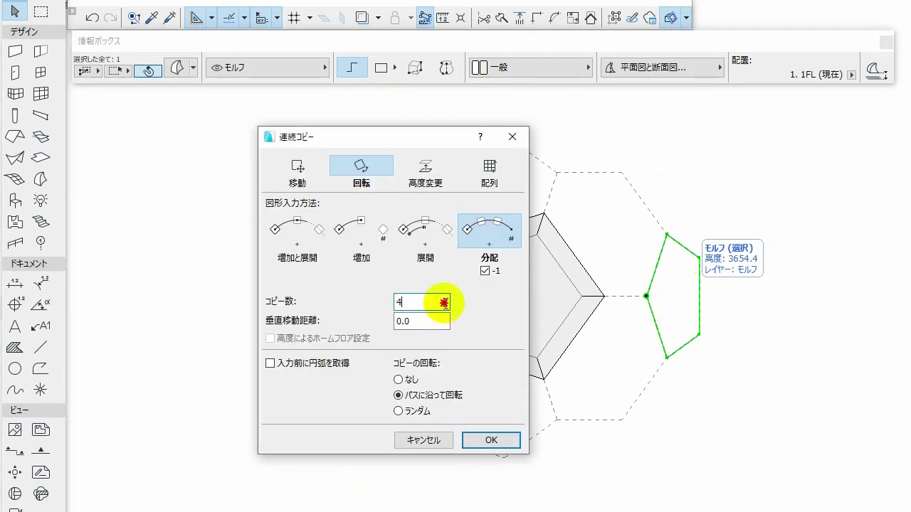
left_click(498, 439)
left_click(517, 296)
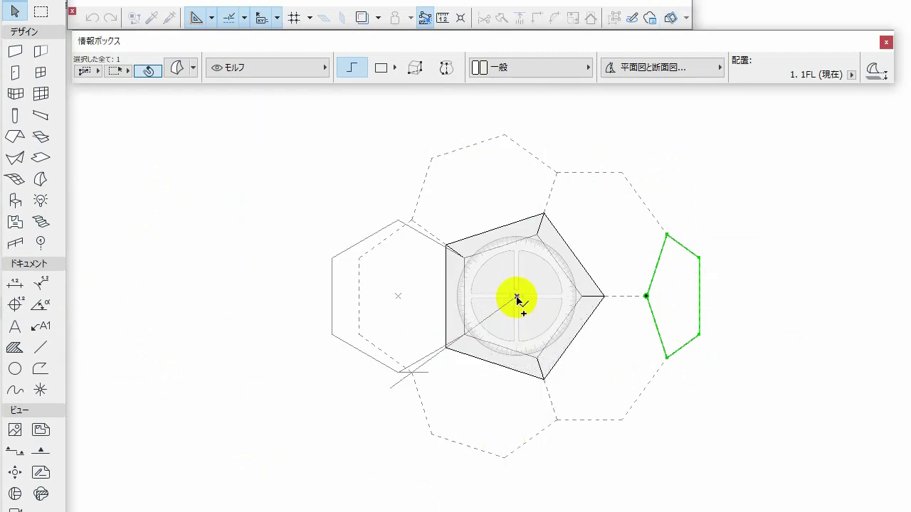
left_click(678, 296)
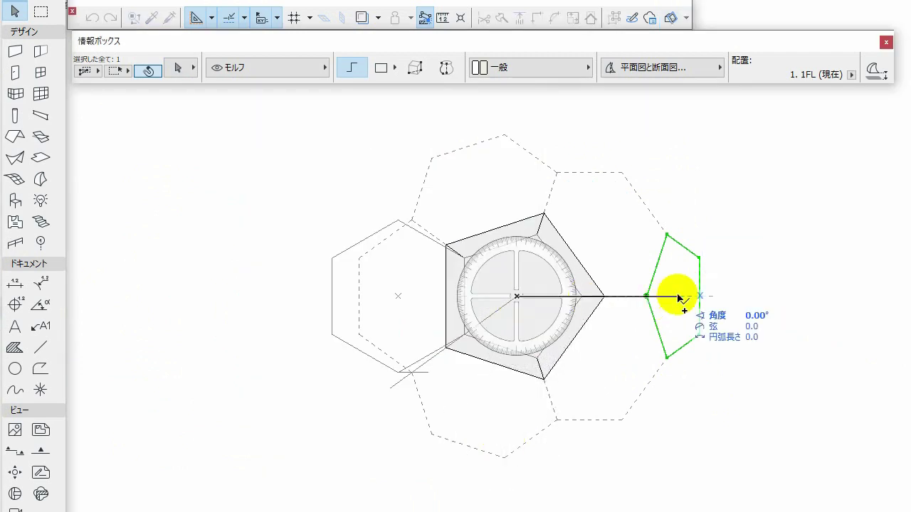
left_click(679, 297)
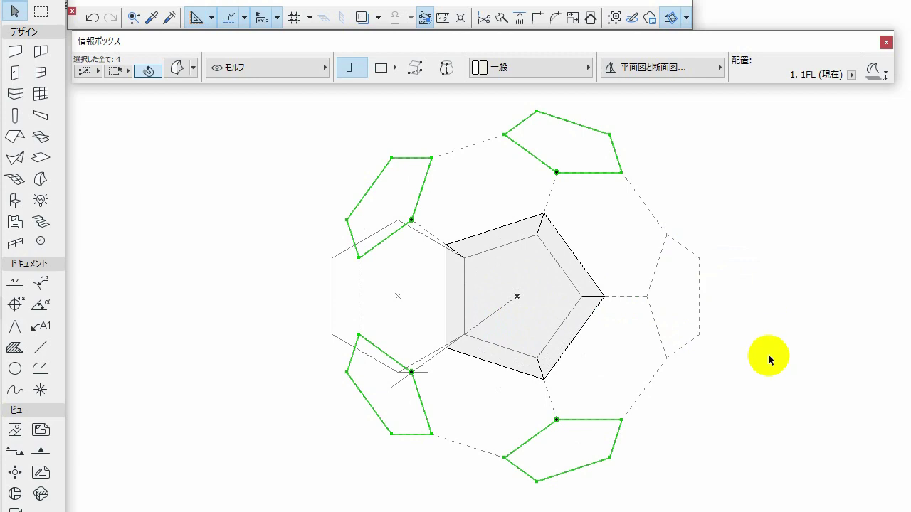
In 3D, rotate a copy of the blue hexagon about its outer edge so that it fits between the two adjacent yellow pentagons
key("F3")
scroll(523, 307, "up", 2)
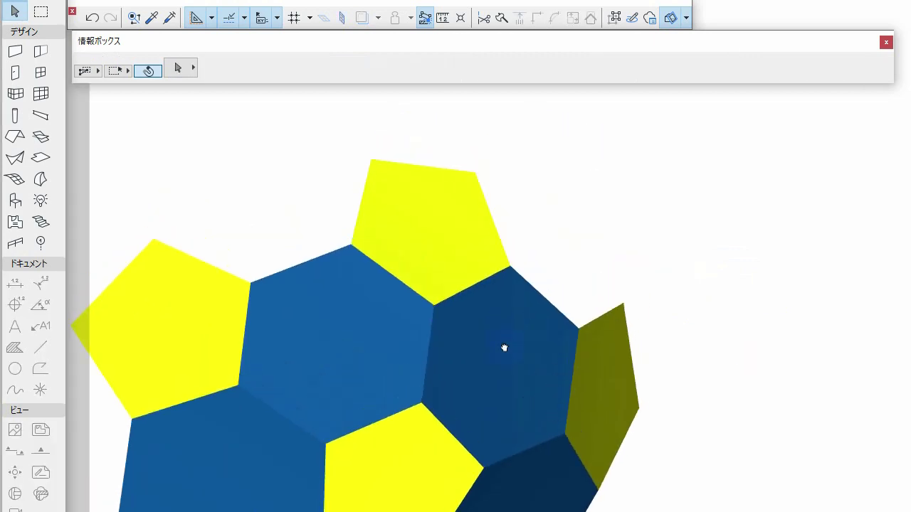
left_click(574, 334)
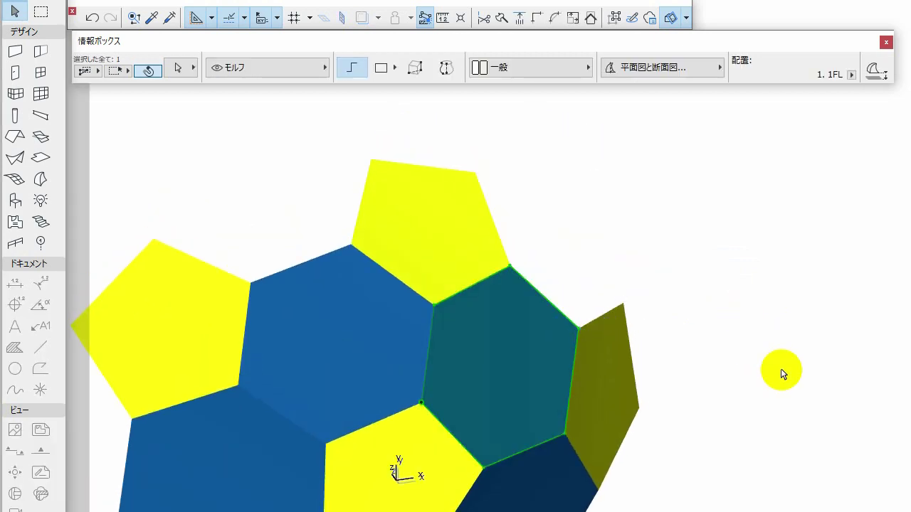
left_click(509, 267)
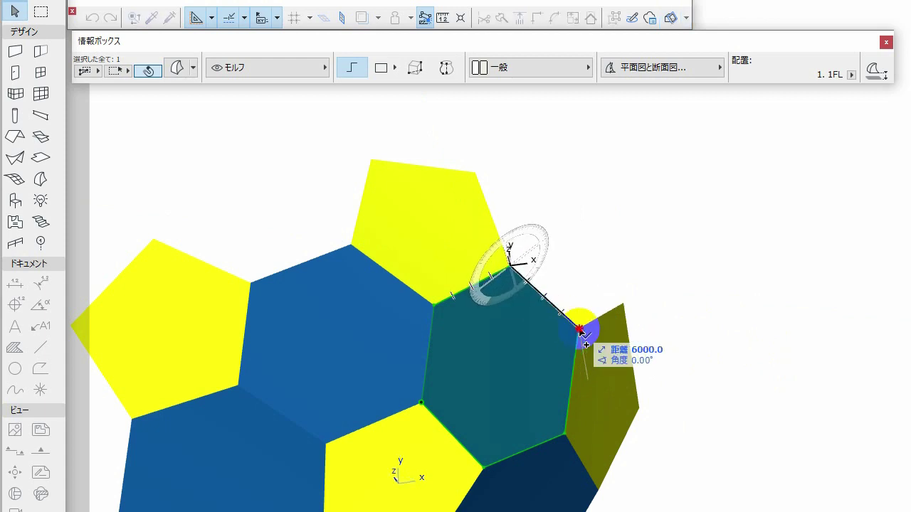
left_click(580, 330)
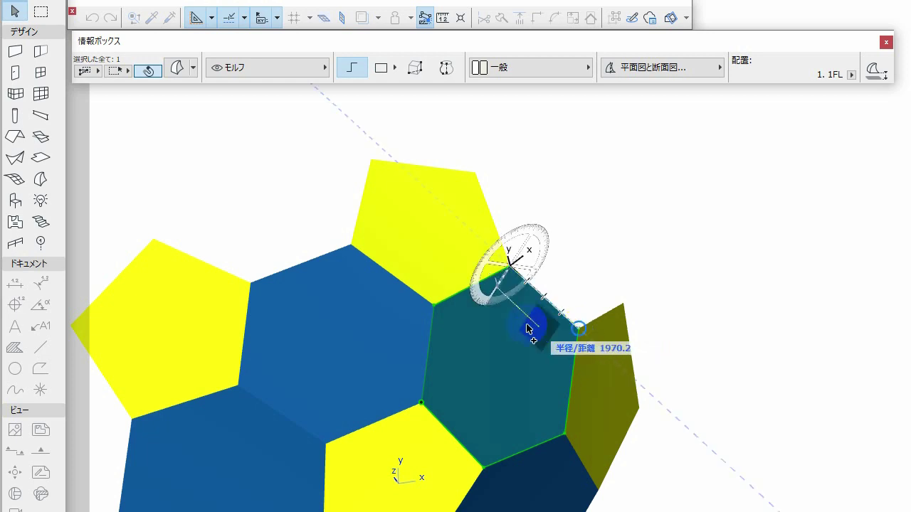
left_click(437, 309)
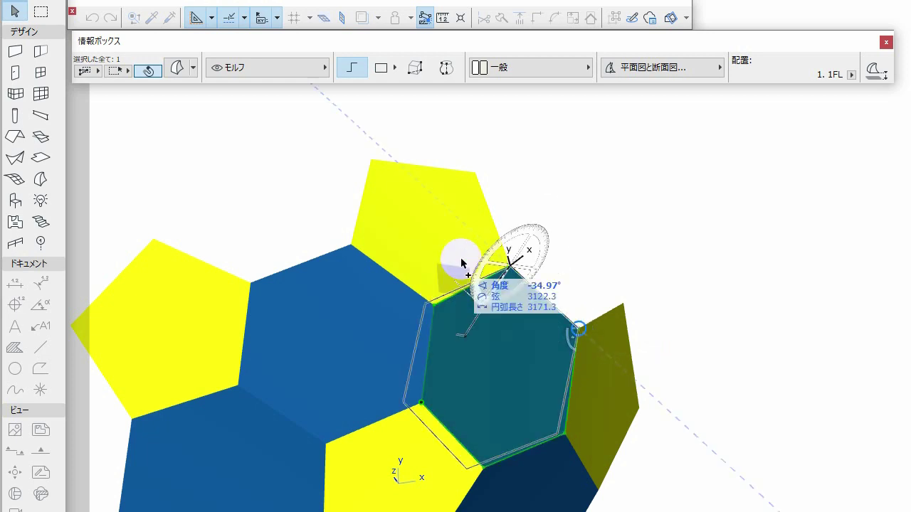
left_click(481, 178)
left_click(765, 288)
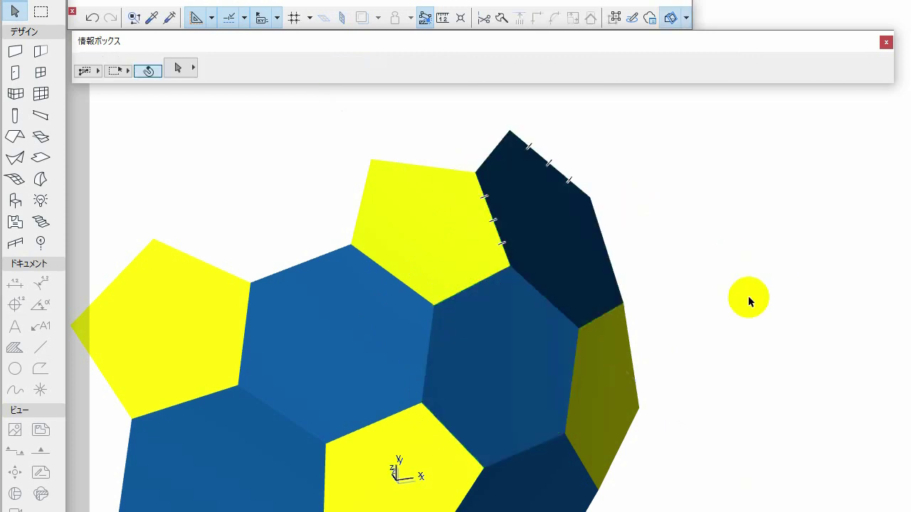
Open the floor plan of storey 3FL
scroll(748, 302, "down", 3)
middle_click_drag(748, 302, 770, 373, "shift")
key("F2")
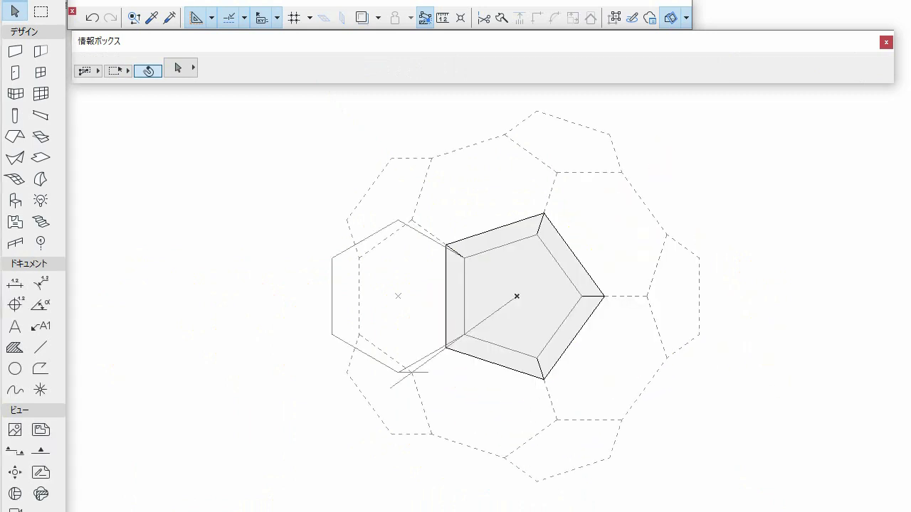
left_click_drag(910, 128, 767, 124)
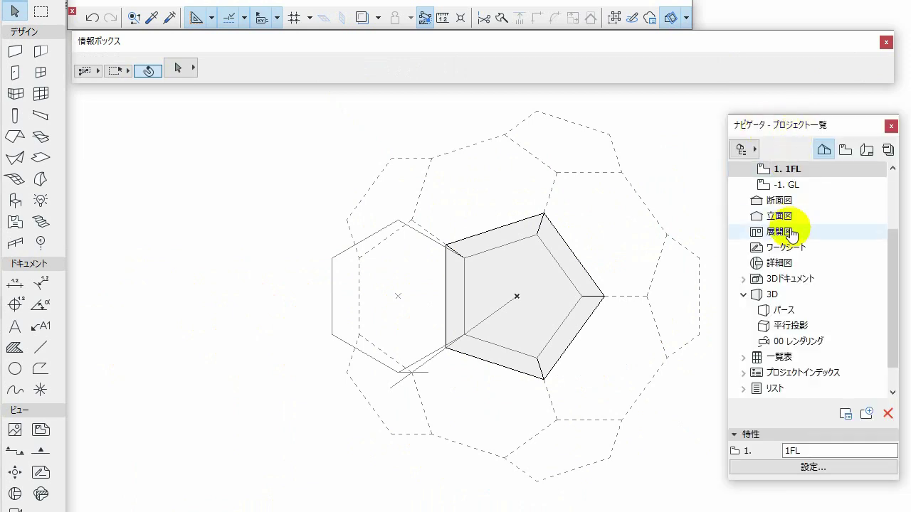
scroll(792, 235, "up", 2)
double_click(787, 237)
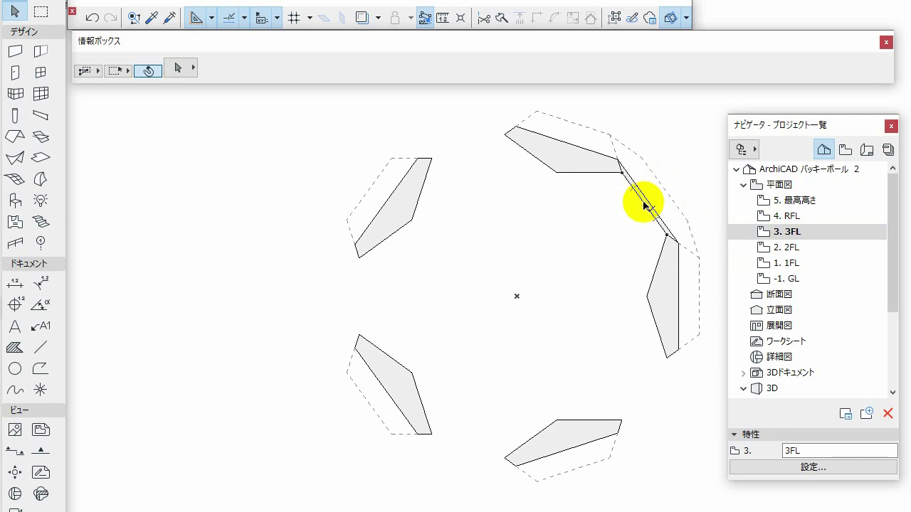
Multiply the new outer hexagonal morph by rotation with 4 copies distributed (分配, -1) full circle around the centre, and return to 3D
left_click(644, 204)
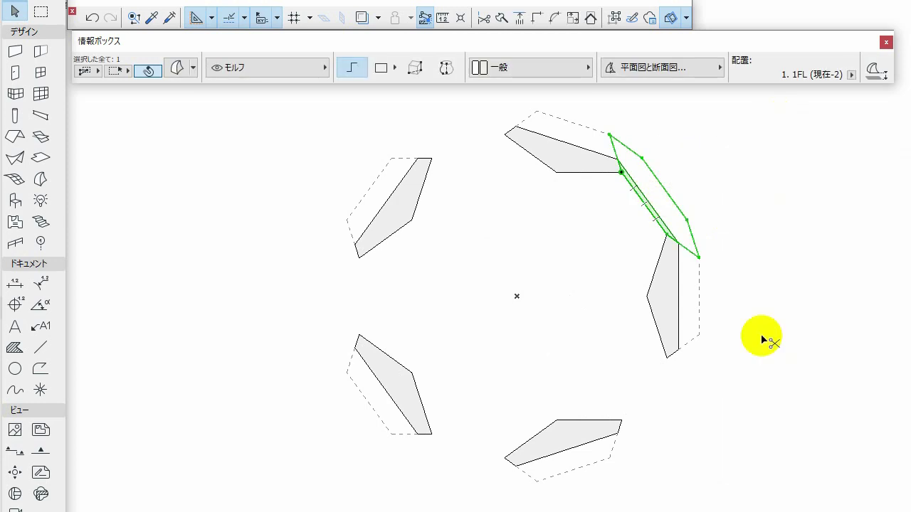
key("ctrl+u")
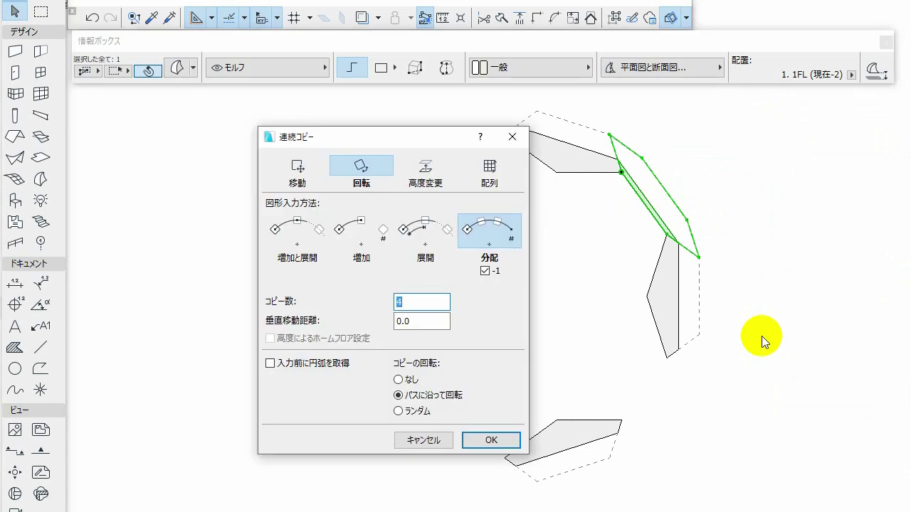
left_click(441, 301)
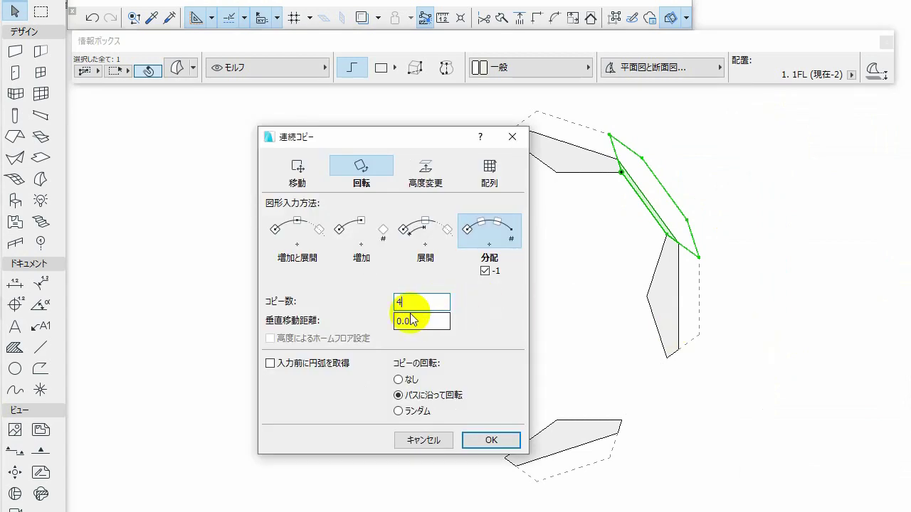
left_click(491, 439)
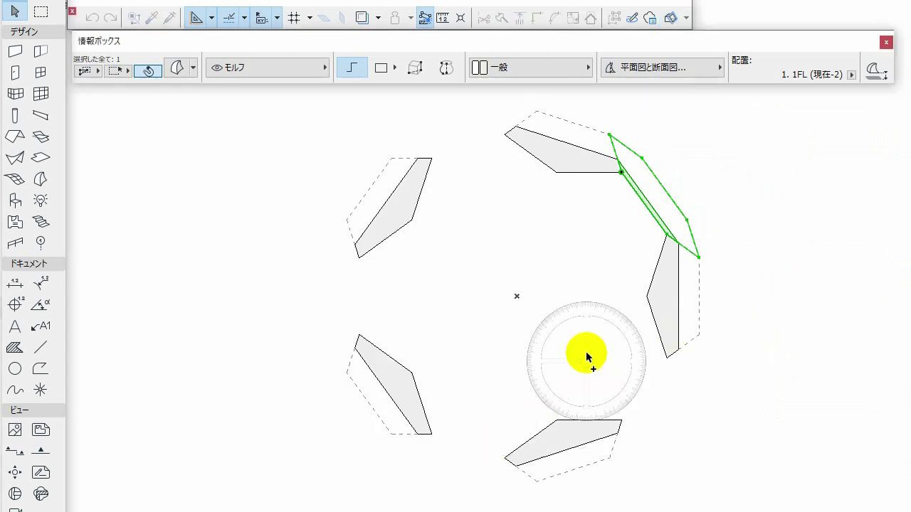
left_click(515, 296)
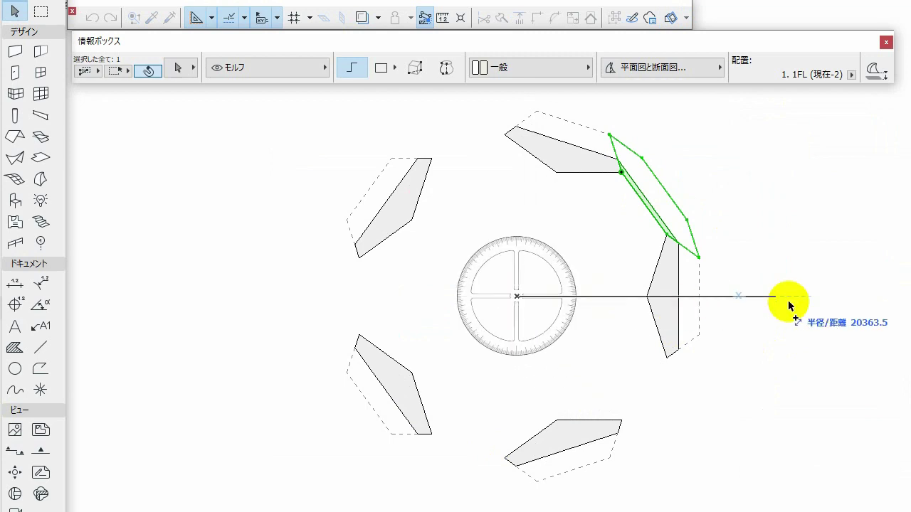
left_click(789, 296)
left_click(789, 296)
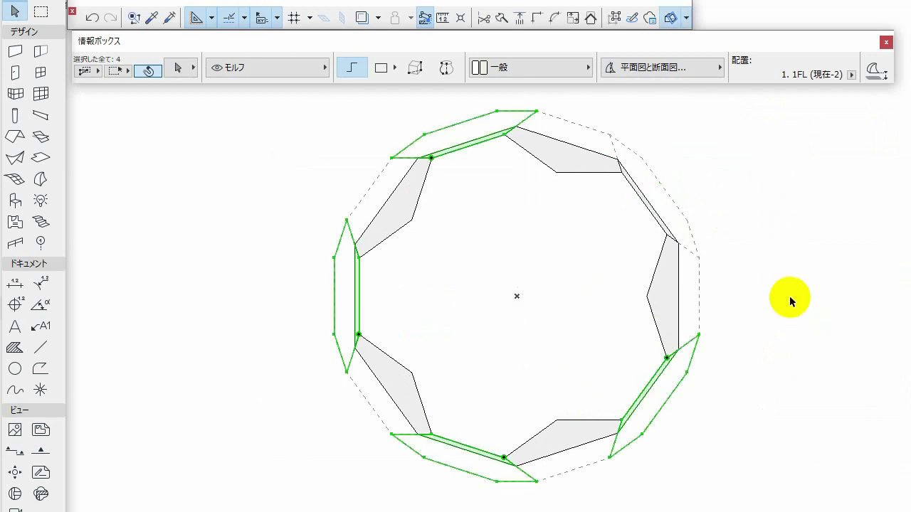
left_click(788, 298)
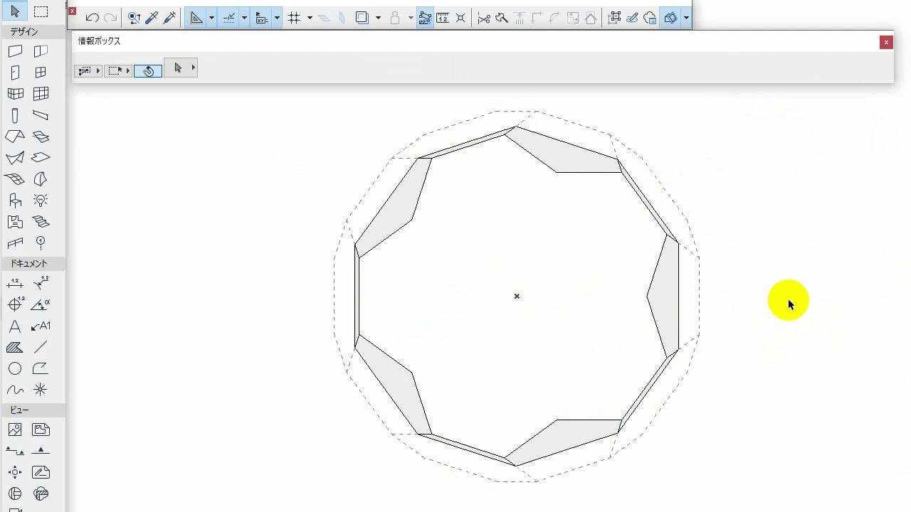
key("F3")
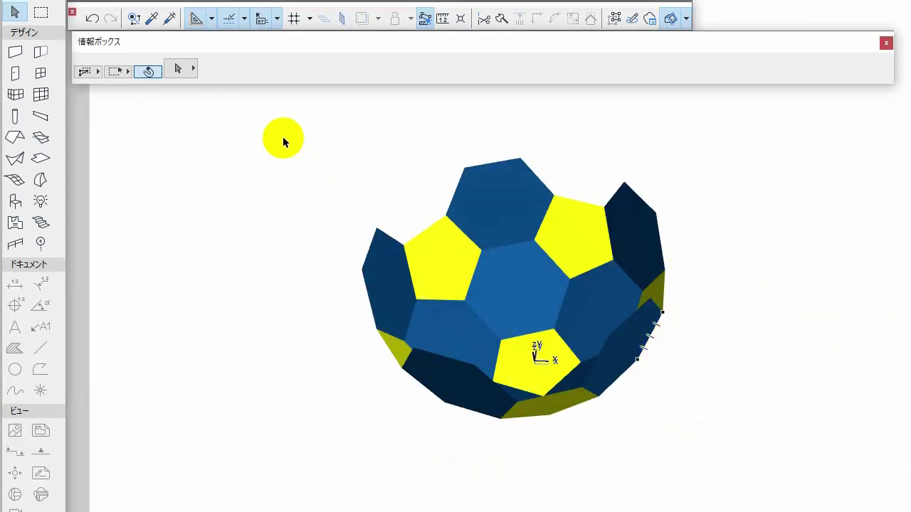
Select all the hexagonal and pentagonal morphs of the half shell in 3D and group them
left_click_drag(286, 135, 711, 449)
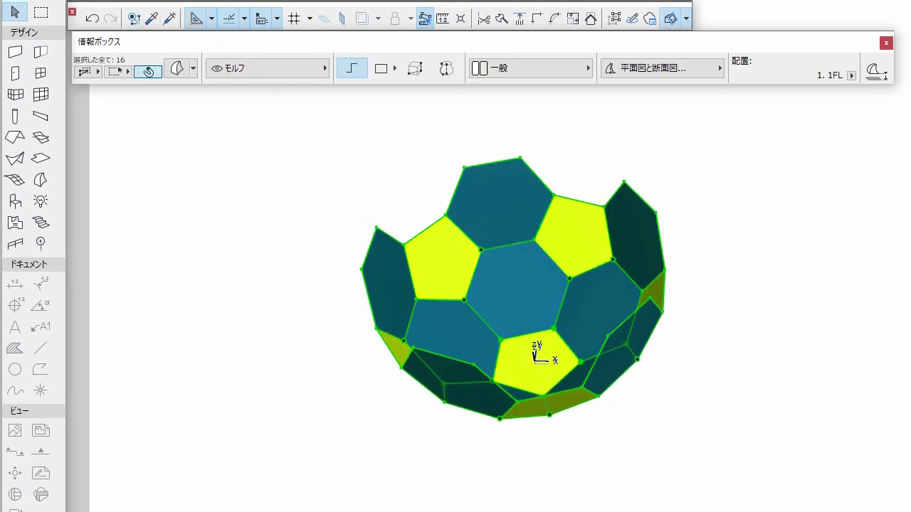
left_click(57, 0)
mouse_move(102, 171)
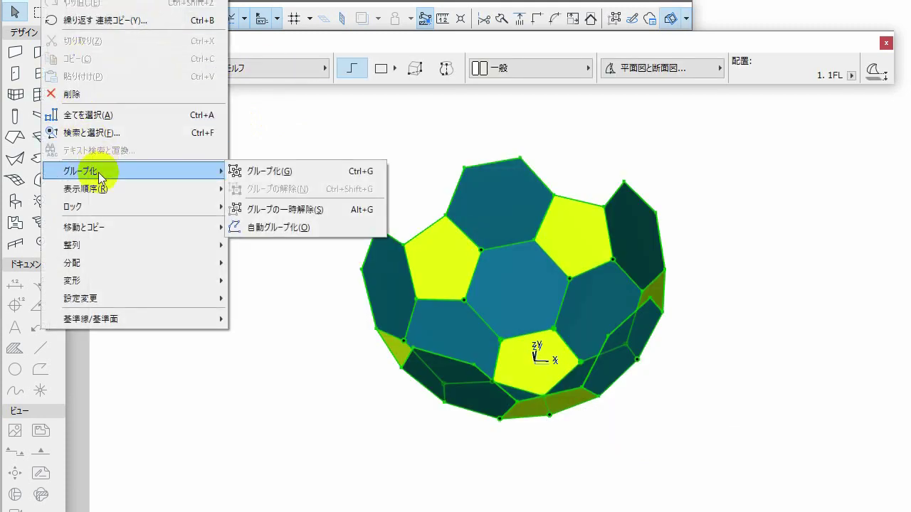
left_click(321, 170)
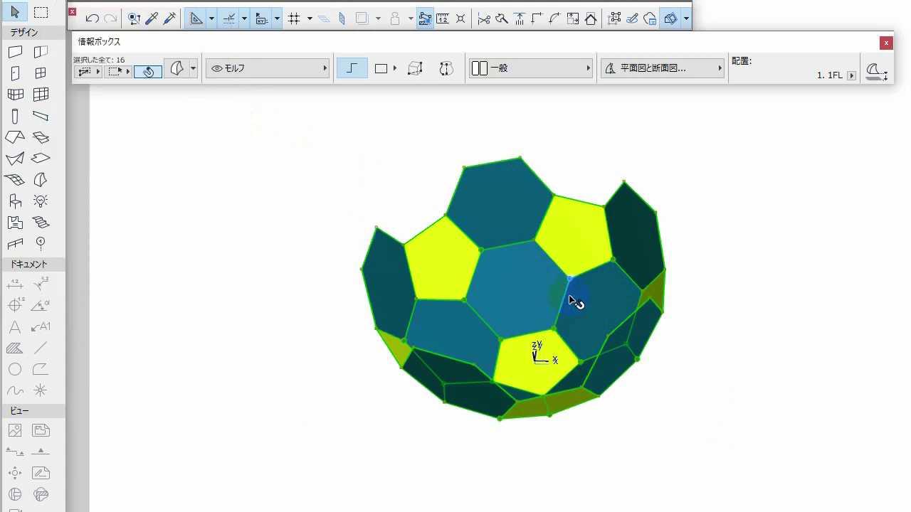
On the floor plan, place a horizontal elevation line below the half shell, wider than it and looking towards it
key("F2")
left_click(41, 451)
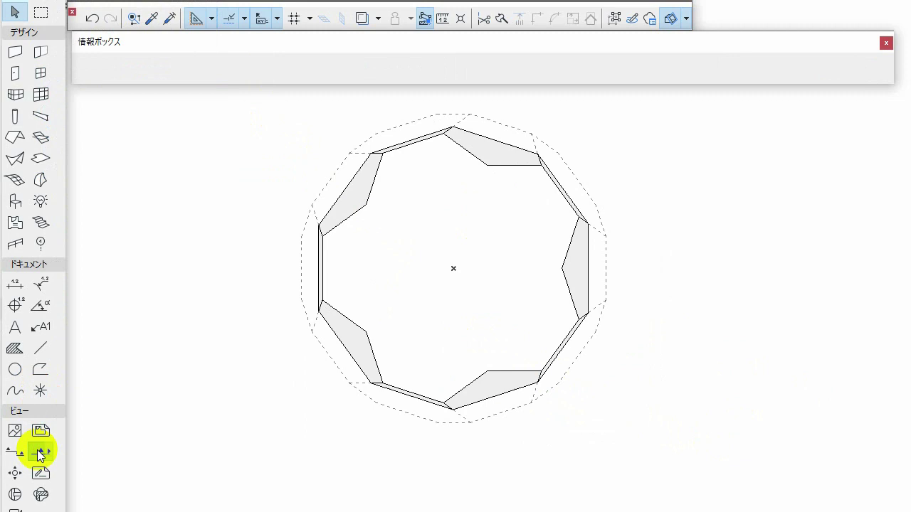
left_click(147, 477)
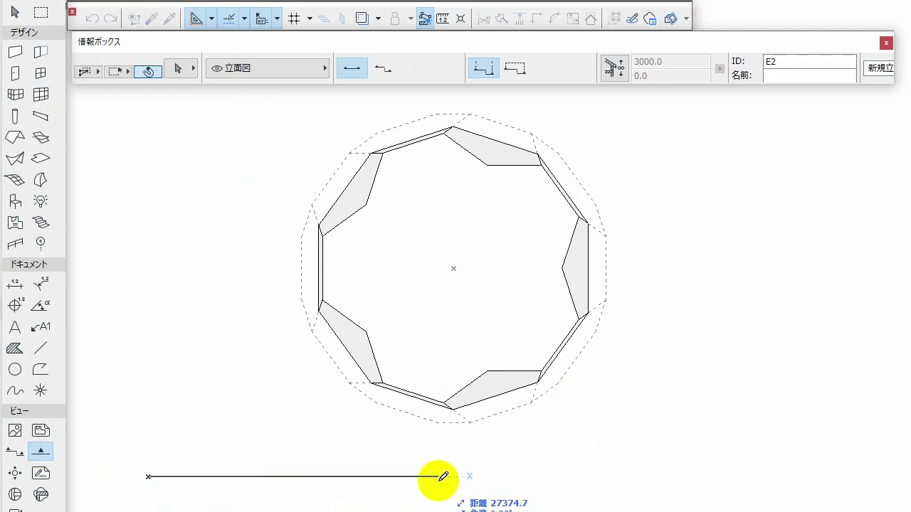
left_click(684, 476)
left_click(427, 392)
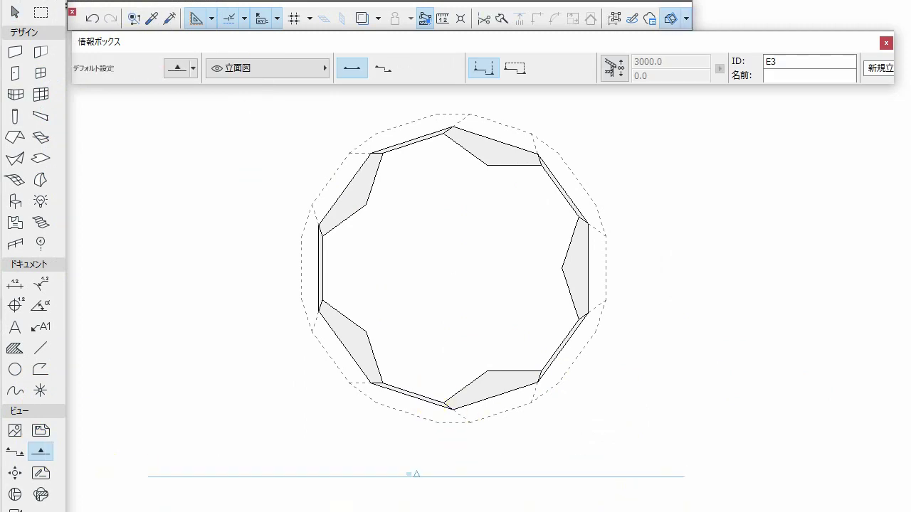
Open the new elevation E2 of the half shell
left_click_drag(910, 162, 790, 125)
scroll(672, 326, "down", 1)
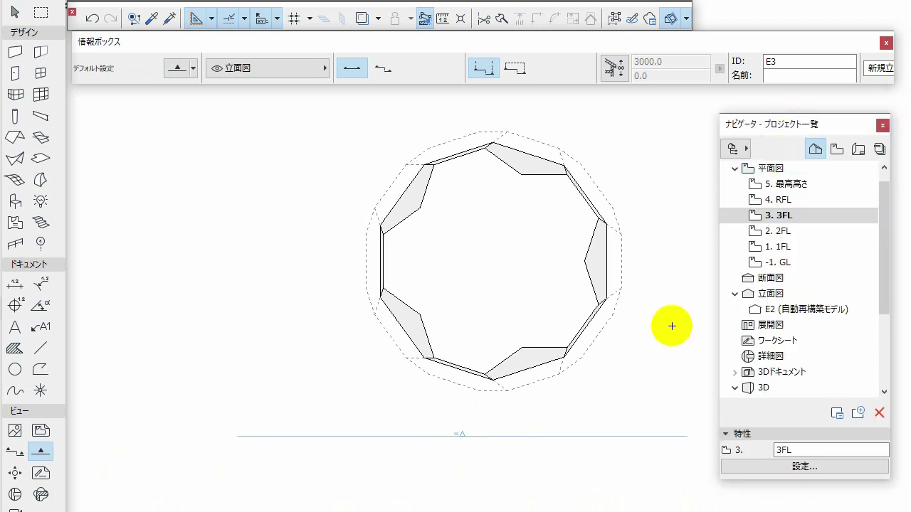
left_click(776, 310)
double_click(776, 310)
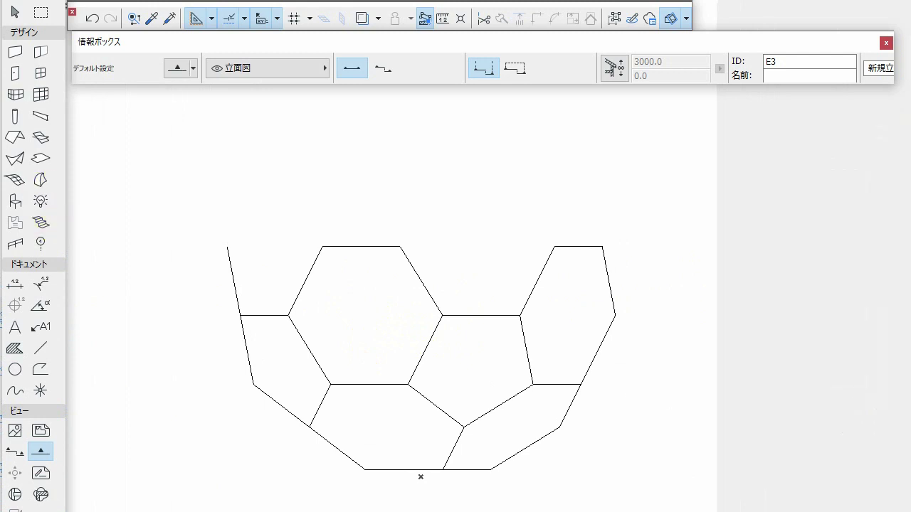
Rotate a copy of the grouped half shell by half a turn about the midpoint of the central hexagon's upper sloping edge to close the ball
left_click(14, 13)
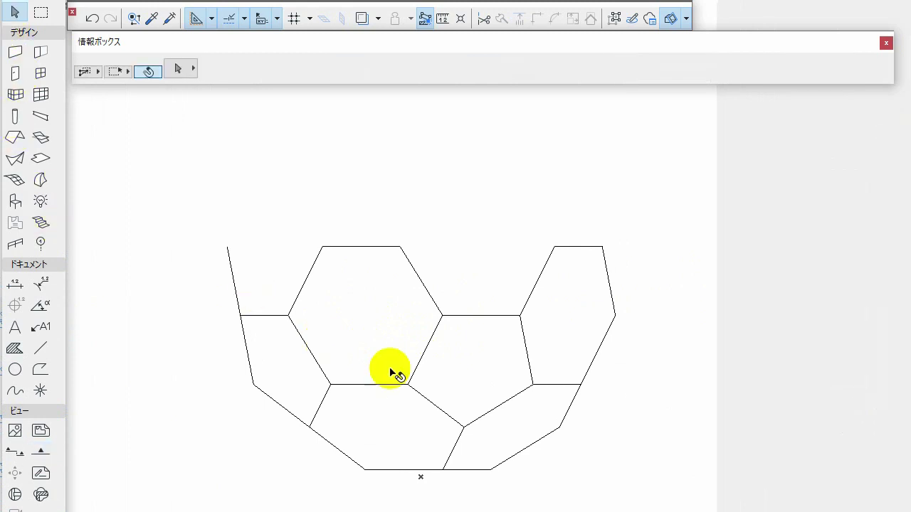
left_click(421, 350)
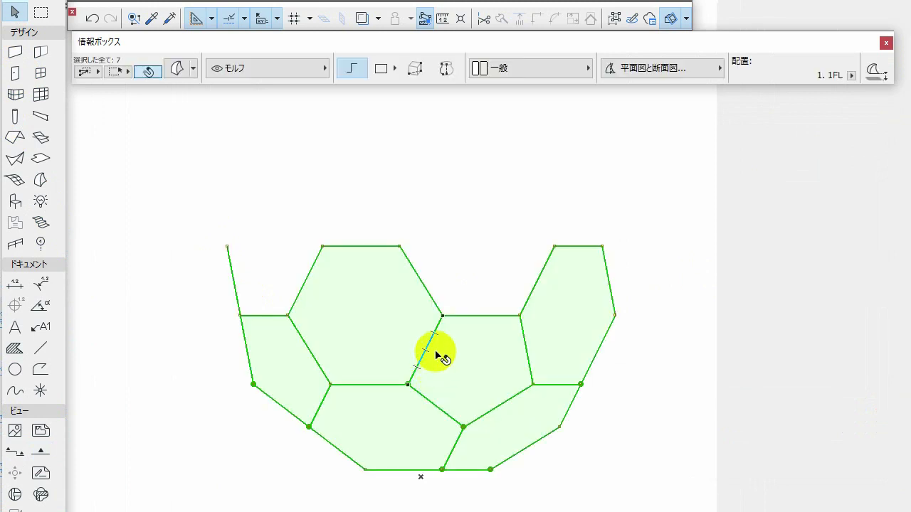
left_click(435, 349)
key("Escape")
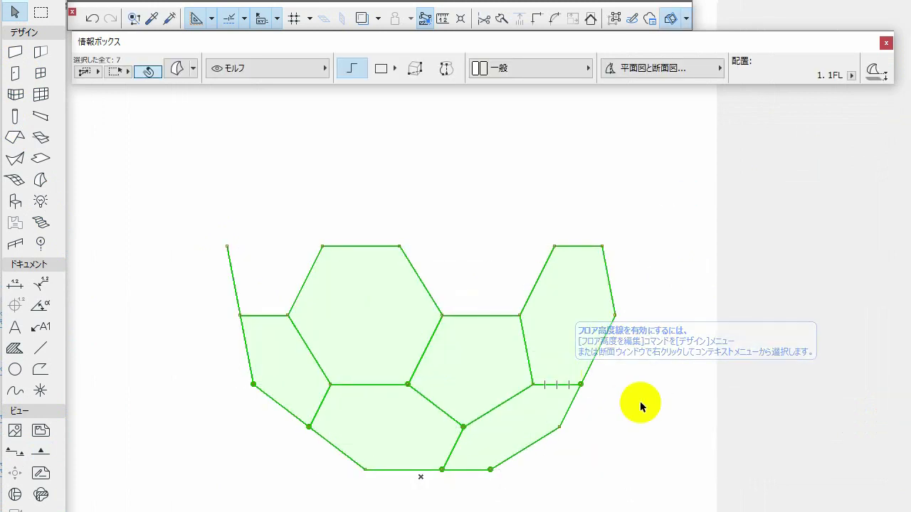
left_click(427, 305)
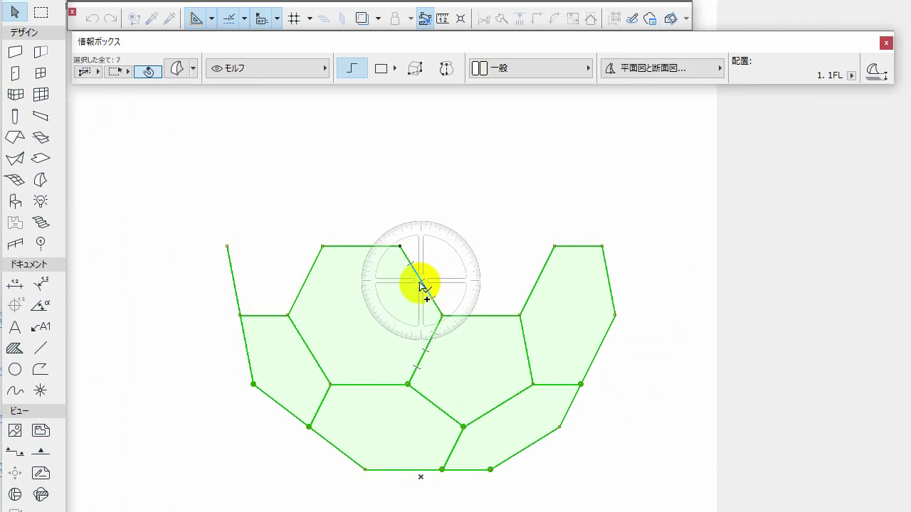
scroll(421, 288, "up", 6)
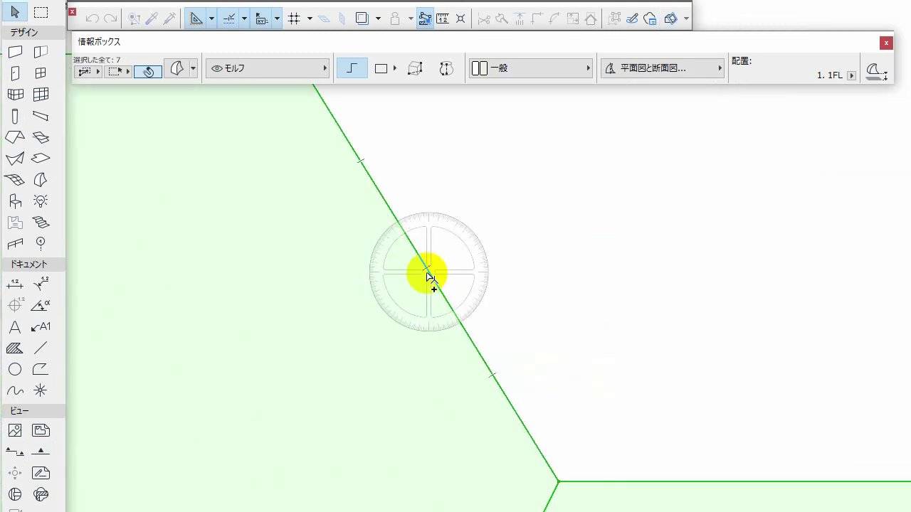
scroll(427, 269, "down", 6)
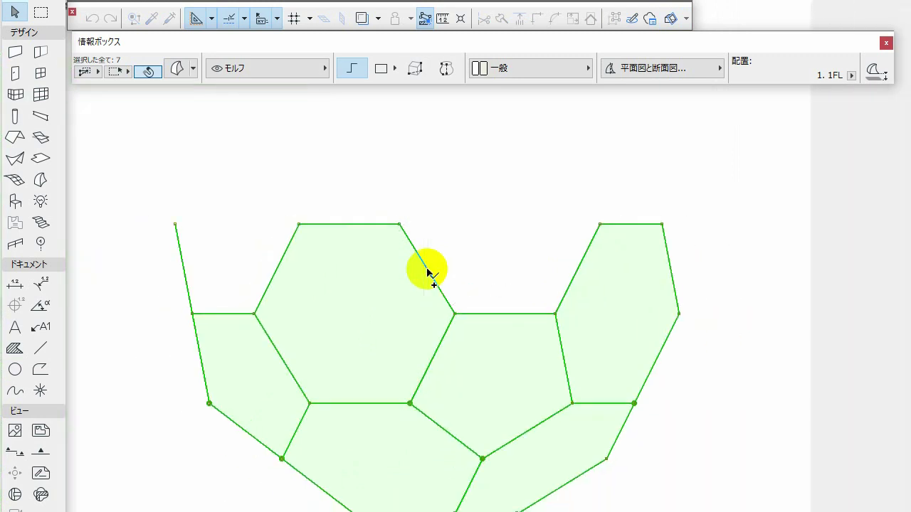
left_click(596, 269)
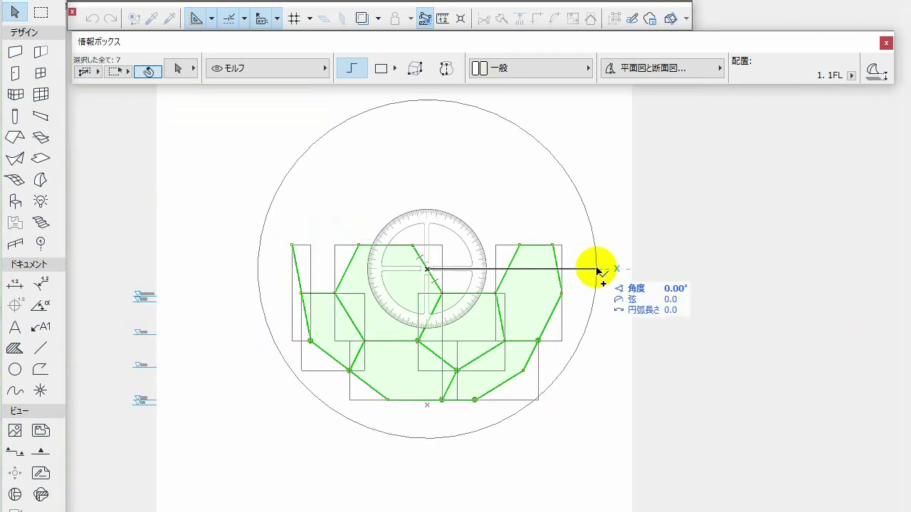
left_click(266, 264)
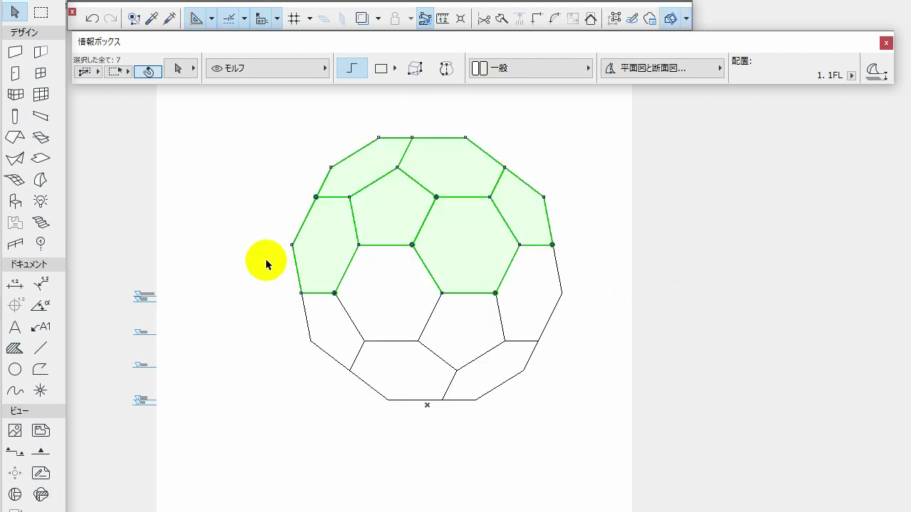
Deselect the morphs, return to 3D and examine the assembled buckyball from another side
left_click(254, 355)
key("F3")
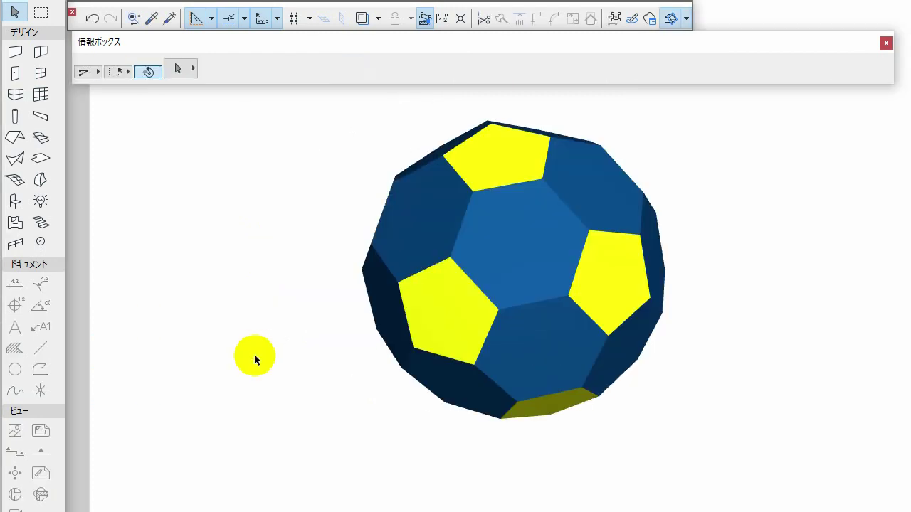
left_click_drag(626, 272, 411, 311)
On the floor plan, place a 6000 mm elevation line at 18° along the shell's lower dashed outline edge, facing the shell
key("F2")
scroll(523, 388, "up", 5)
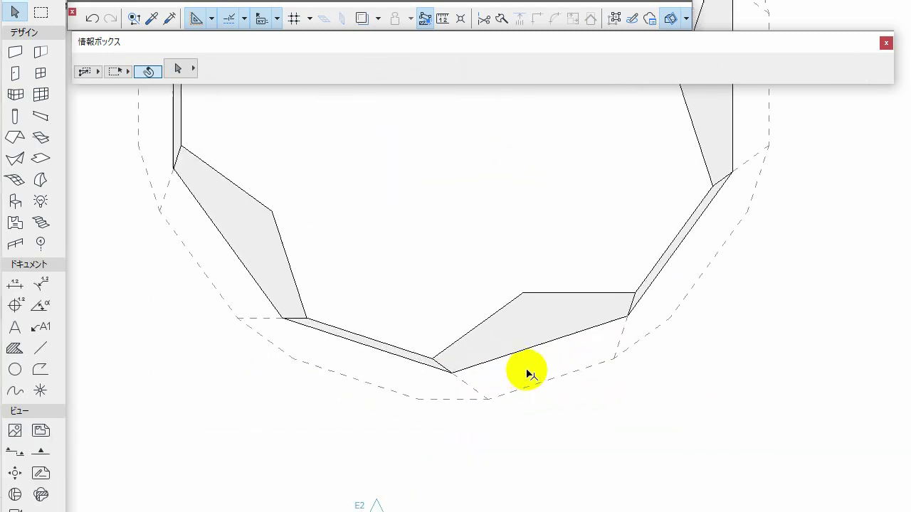
left_click(38, 454)
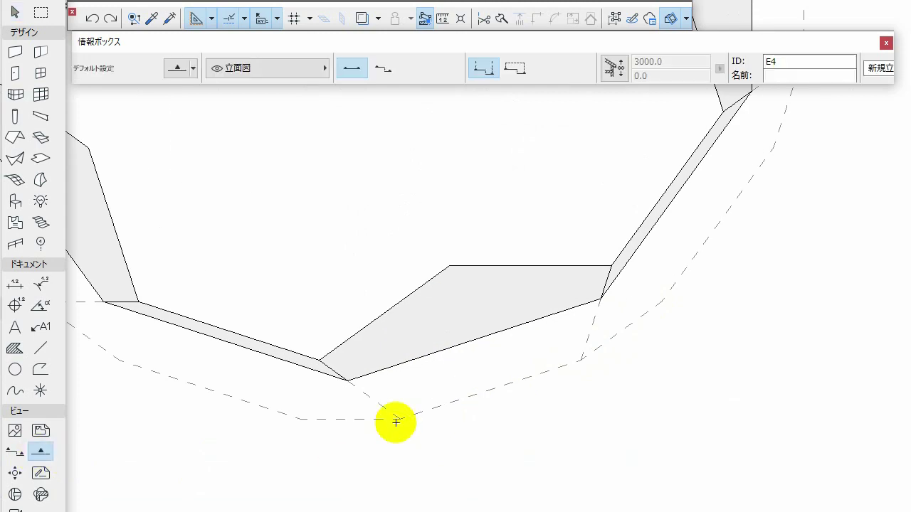
left_click(399, 418)
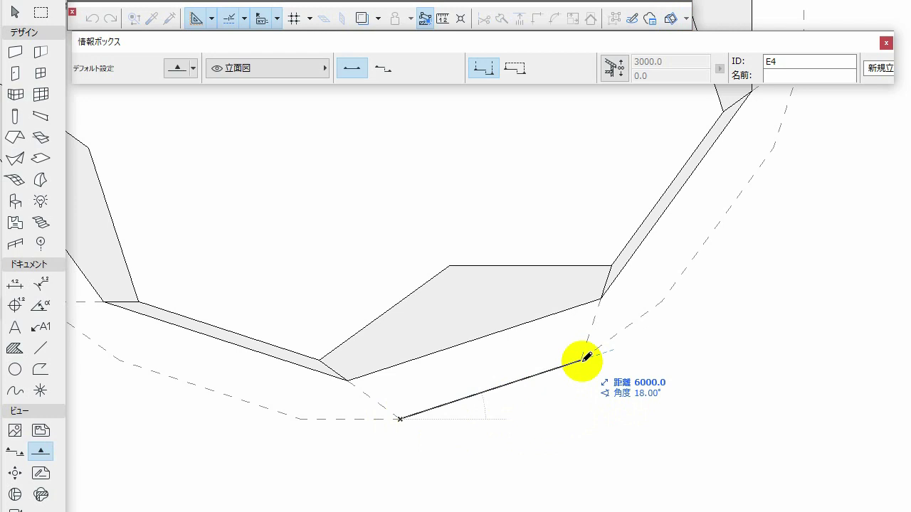
left_click(583, 358)
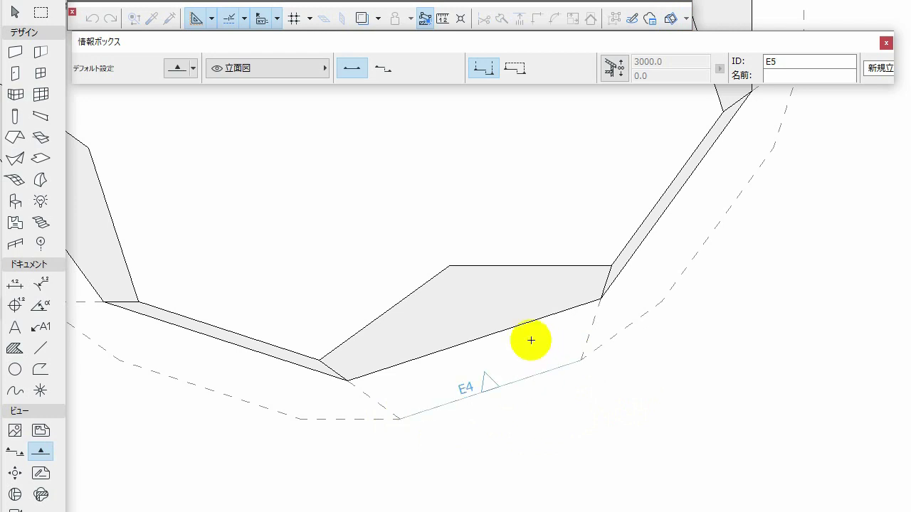
Stretch both ends of the slanted elevation line E4 outward along its direction until it spans the whole shell
left_click(12, 11)
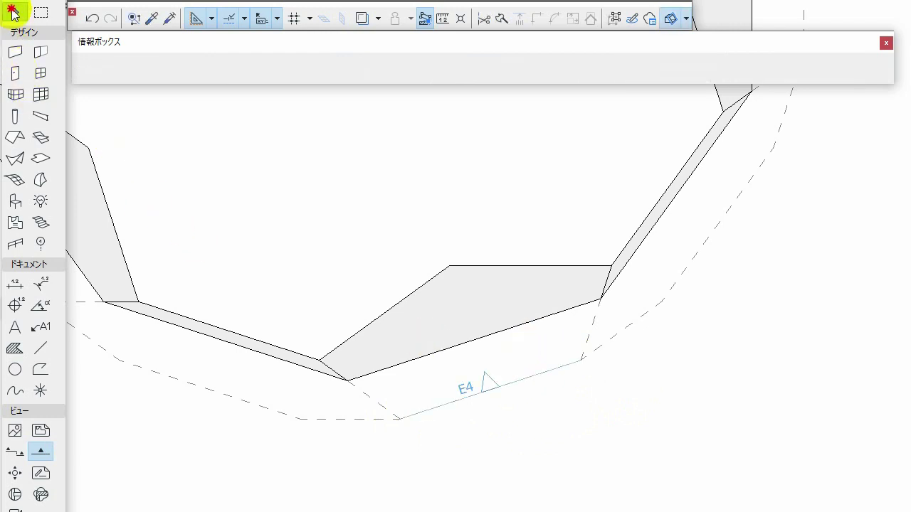
left_click(475, 402)
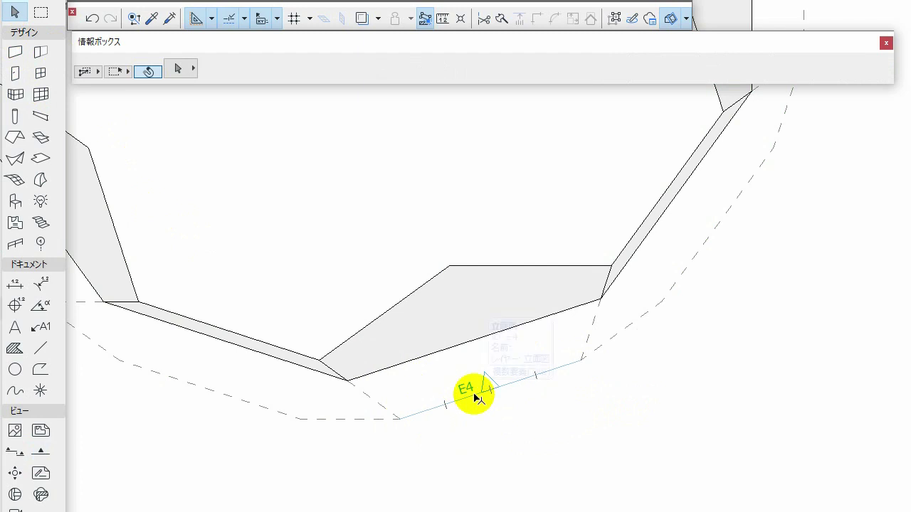
left_click(476, 397)
scroll(480, 393, "down", 4)
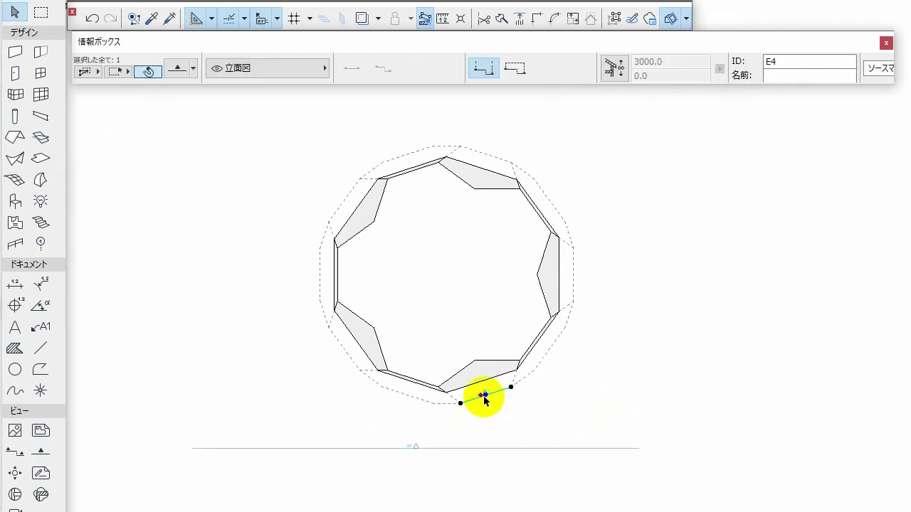
left_click(512, 388)
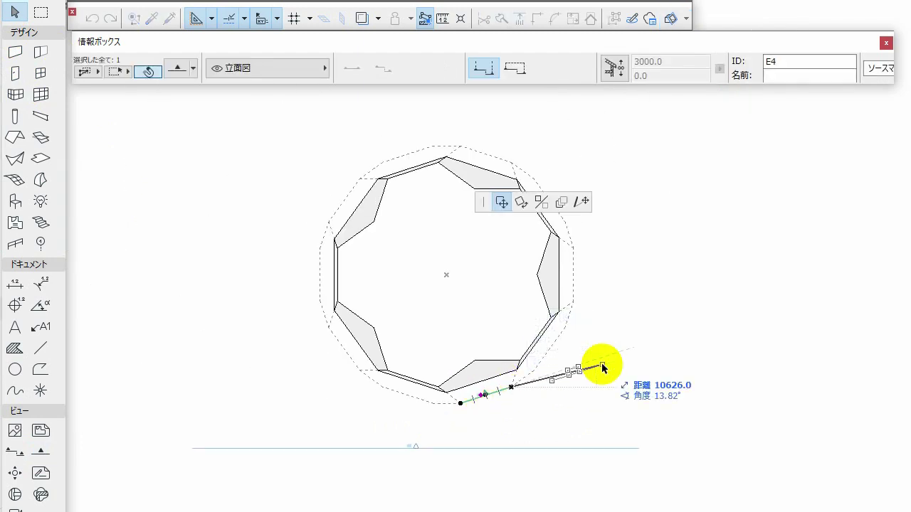
left_click(582, 204)
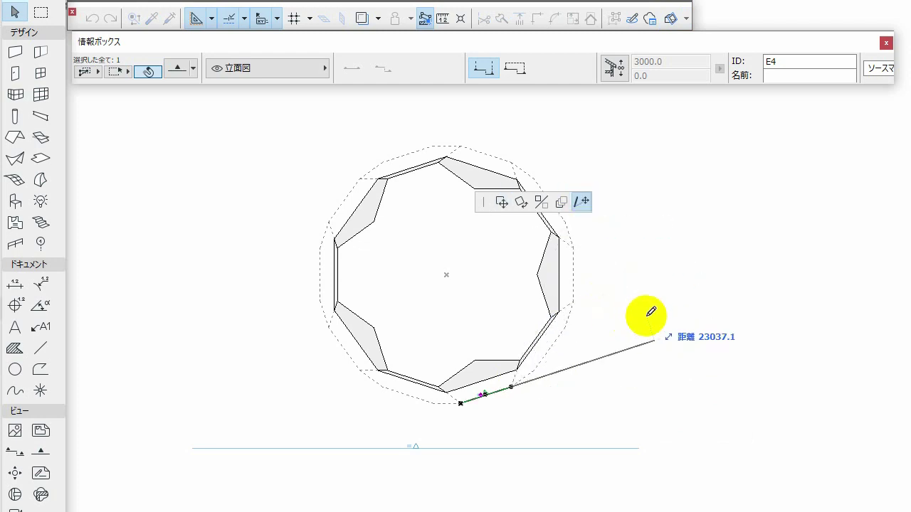
left_click(649, 311)
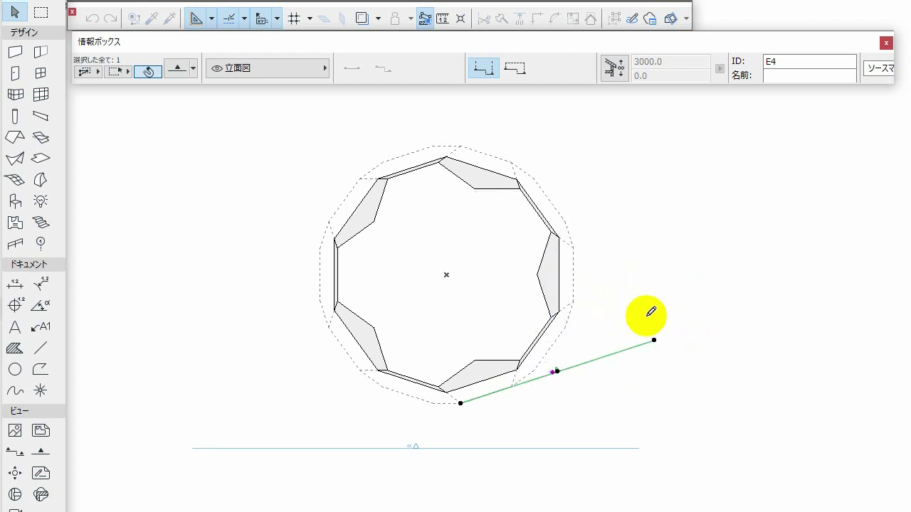
left_click(461, 404)
left_click(307, 449)
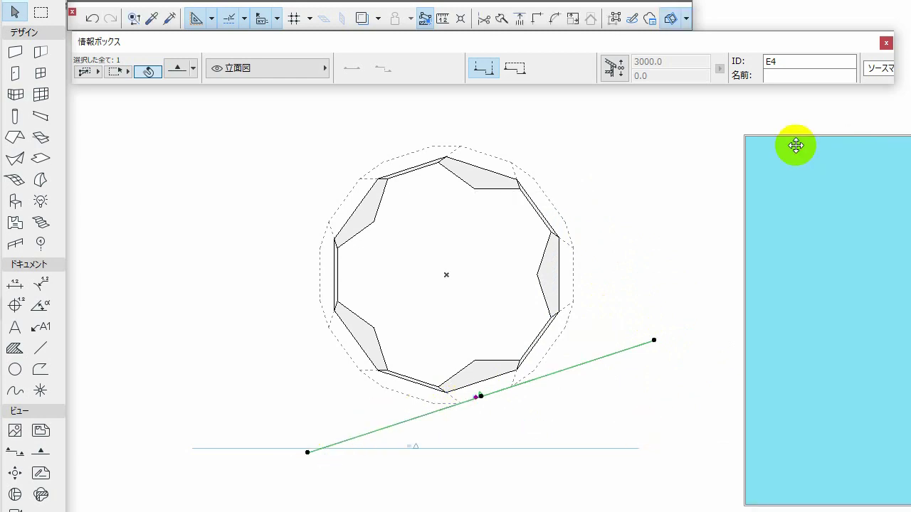
Open elevation E4 and examine the whole buckyball seen square to one of its outline edges
left_click(765, 313)
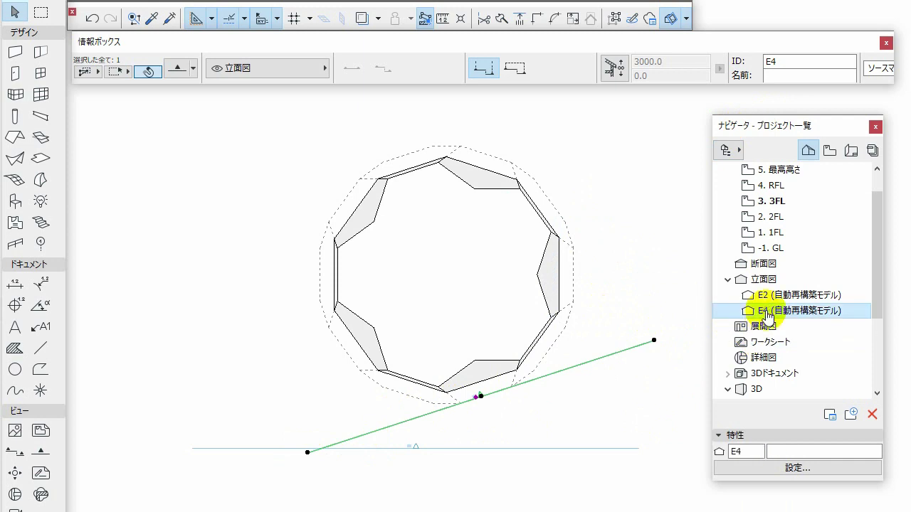
double_click(767, 313)
scroll(612, 306, "down", 3)
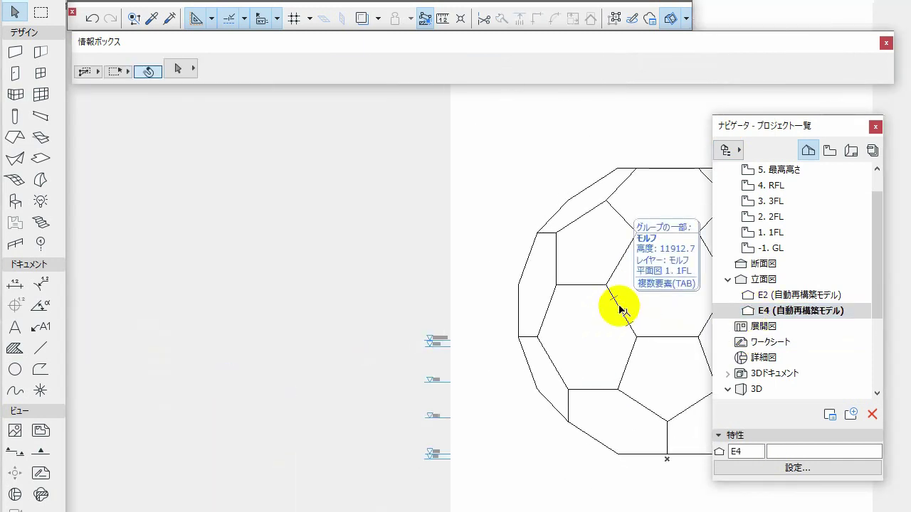
middle_click_drag(619, 309, 420, 285)
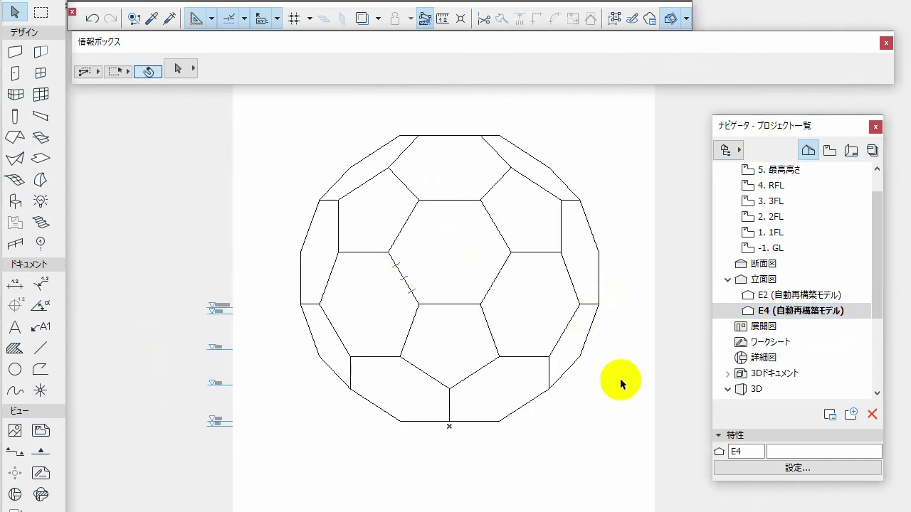
Display the buckyball in 3D with the VEワイヤーフレーム wireframe style and view it from another angle
key("F3")
key("alt+v")
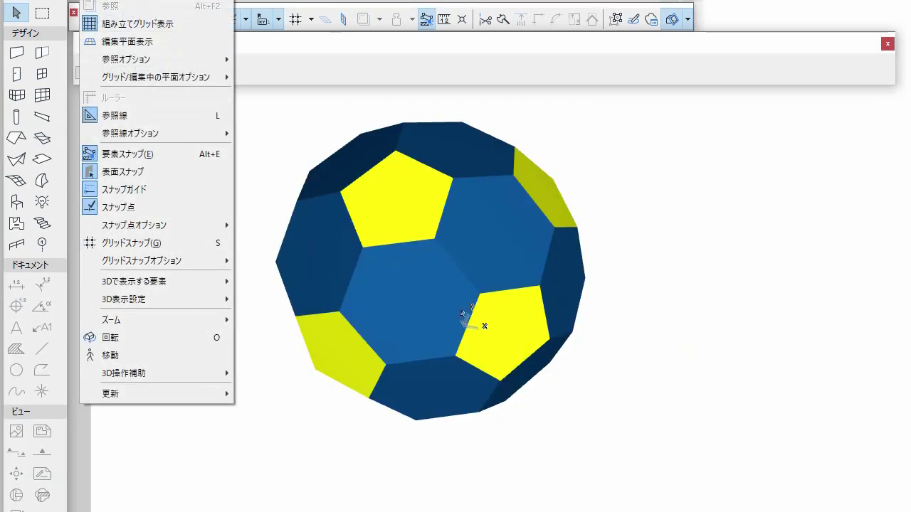
mouse_move(228, 299)
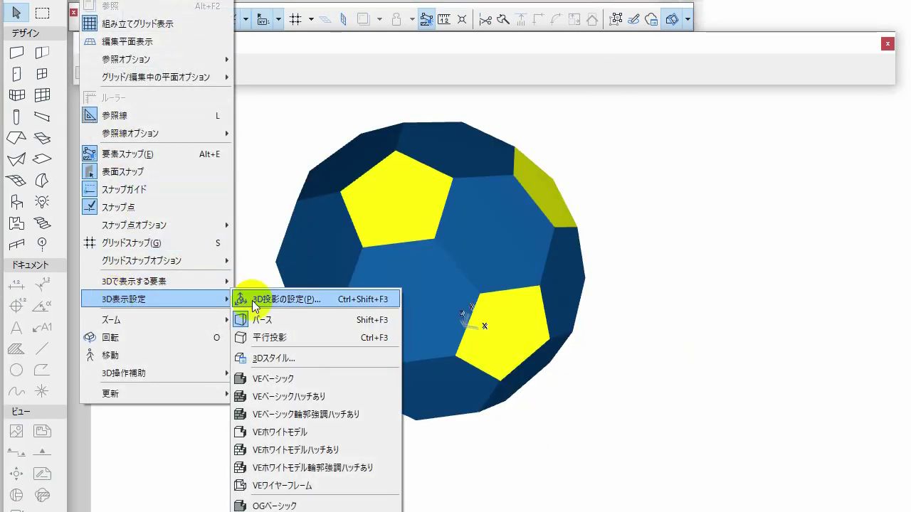
left_click(282, 485)
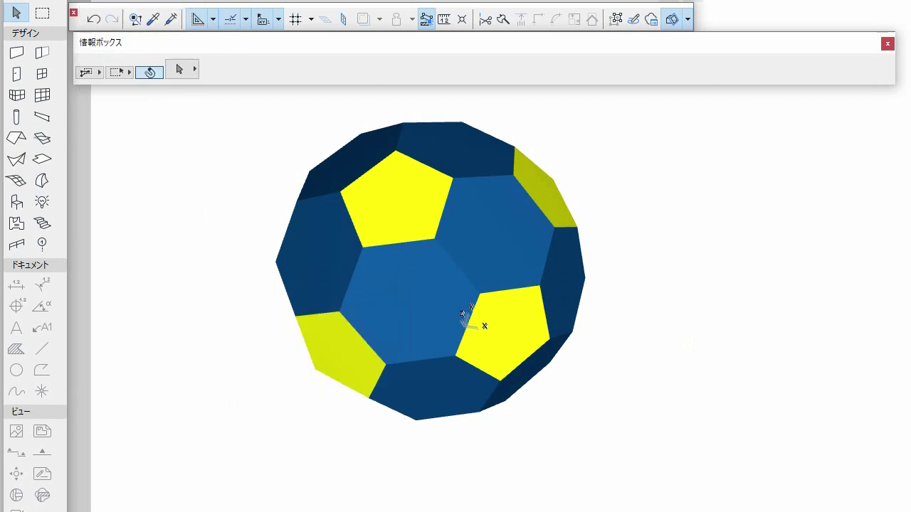
left_click_drag(550, 305, 639, 314)
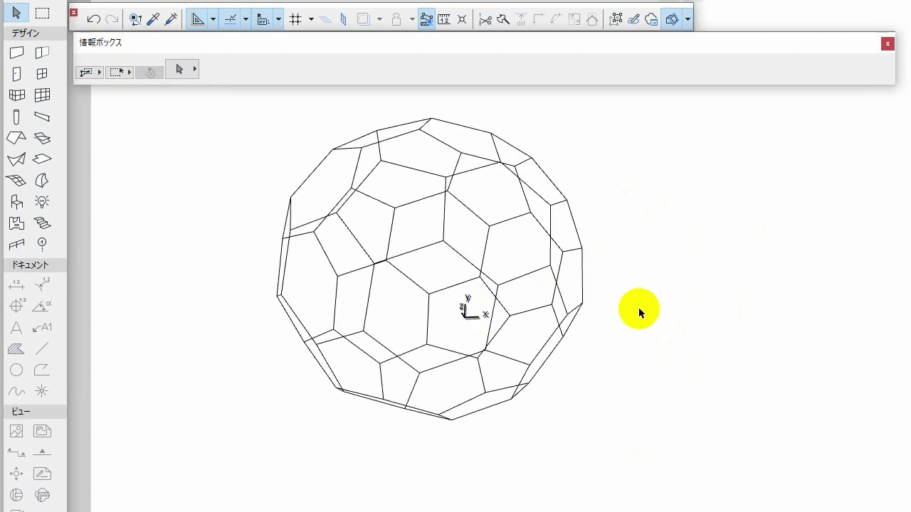